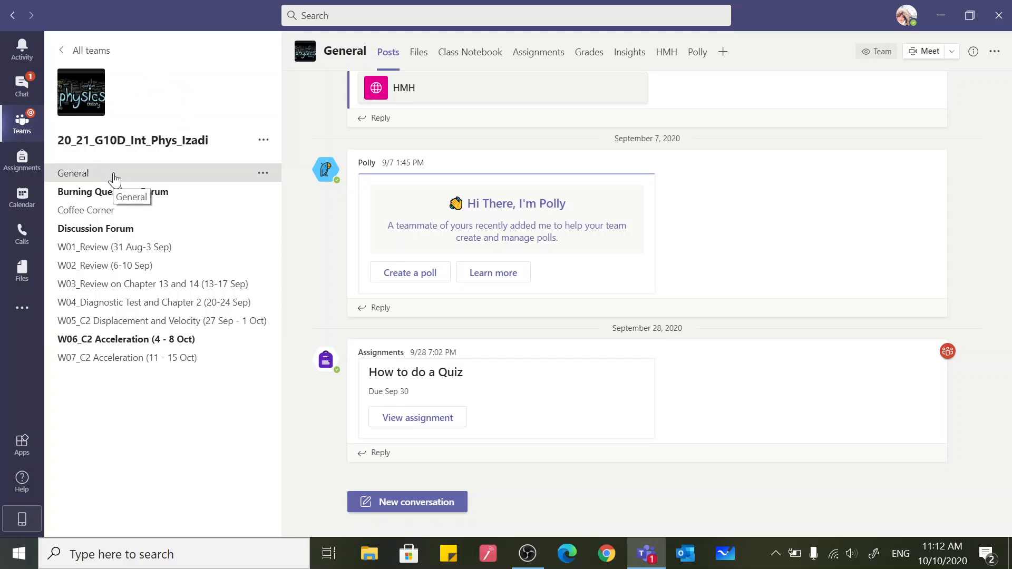
Open the Chapter 2 One Dimensional Motion folder within Class Materials in the General channel's files
click(417, 52)
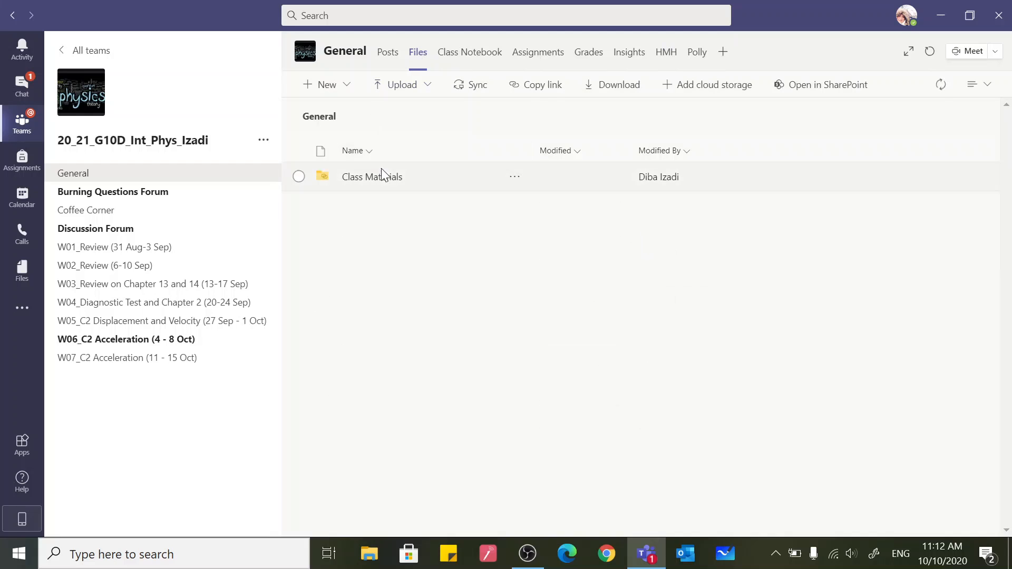
click(373, 178)
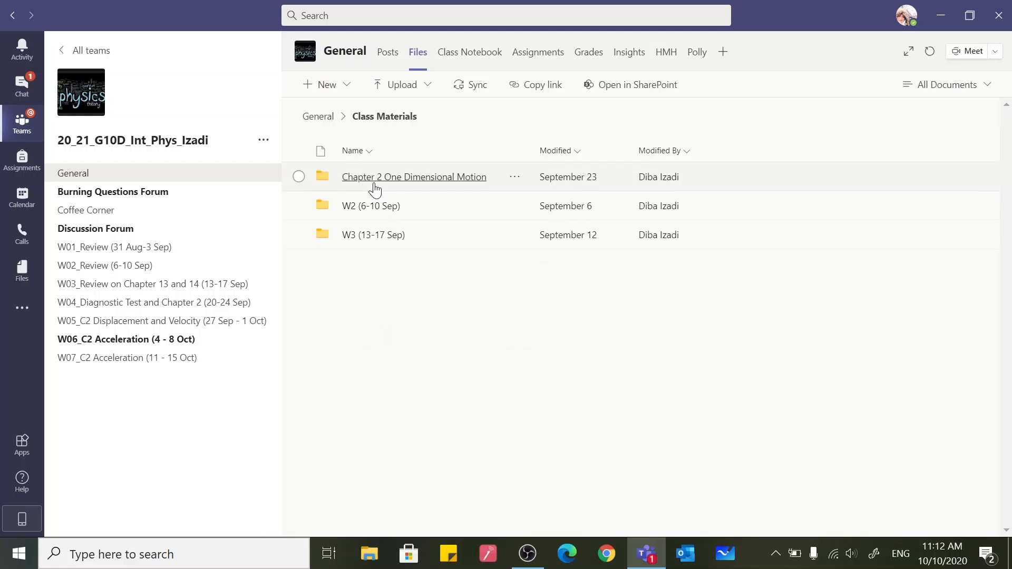
click(393, 179)
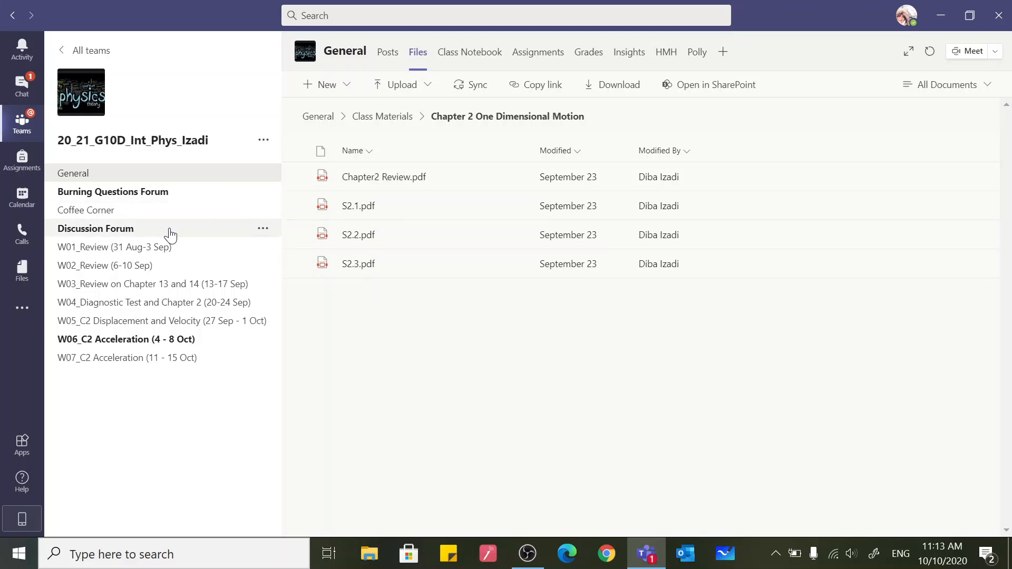
Start a new PDF tab named "Section 2.2" in the W07_C2 Acceleration (11 - 15 Oct) channel
click(76, 364)
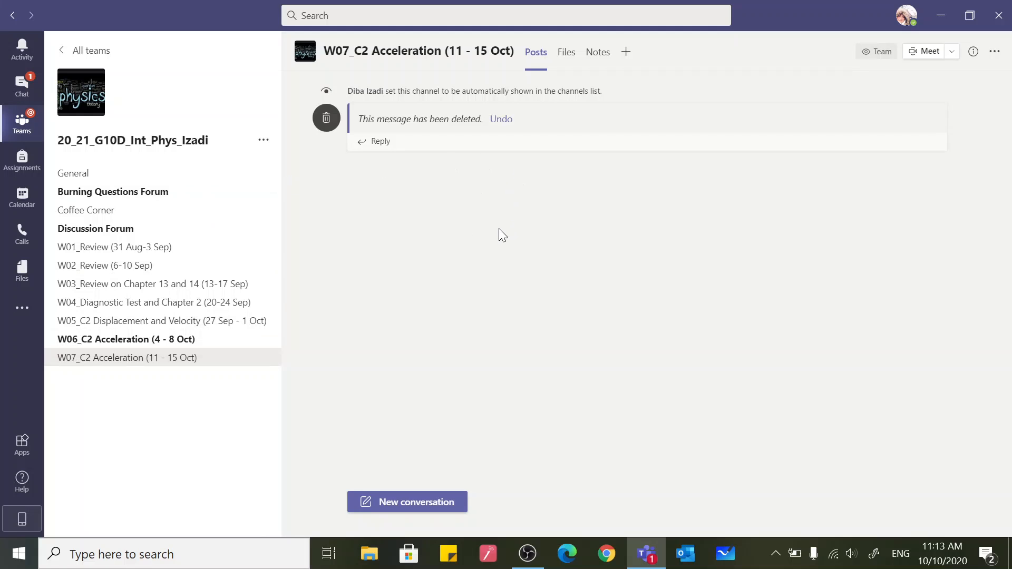
click(626, 52)
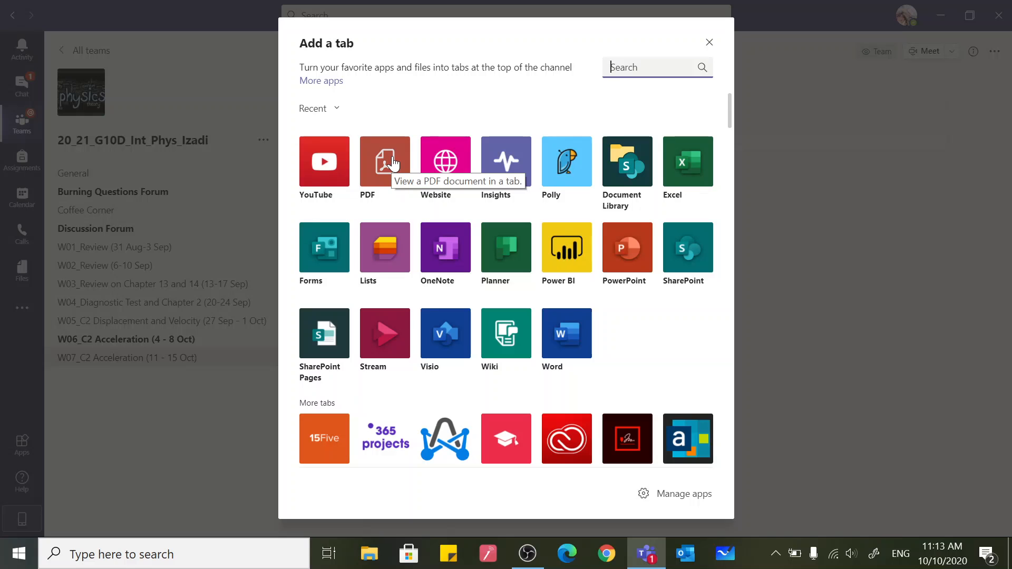
key(Escape)
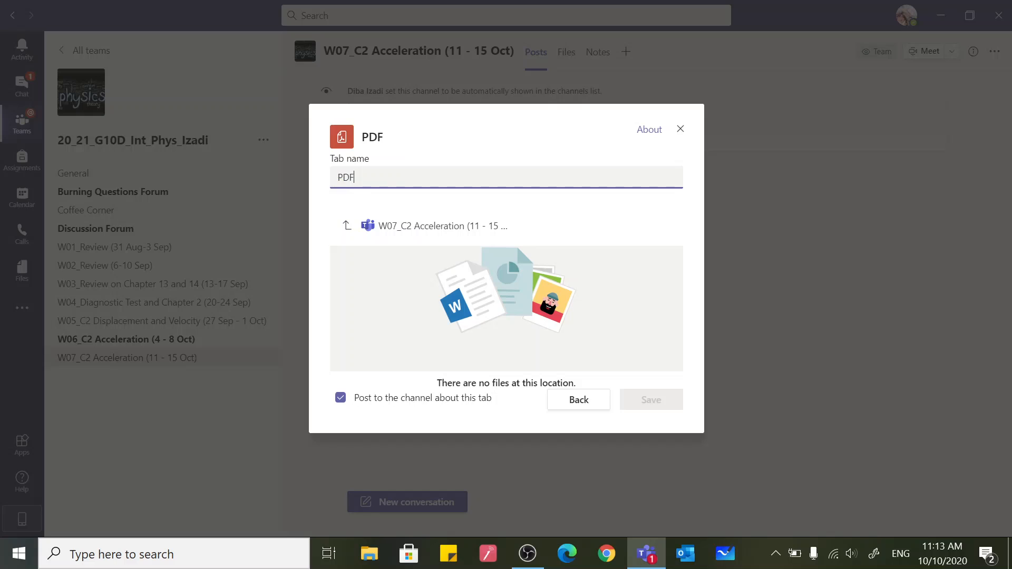
text(Section 2.2)
key(BackSpace)
key(BackSpace)
key(BackSpace)
Choose S2.2.pdf from General > Class Materials > Chapter 2 One Dimensional Motion as the tab's file and save the tab with a channel post
click(345, 226)
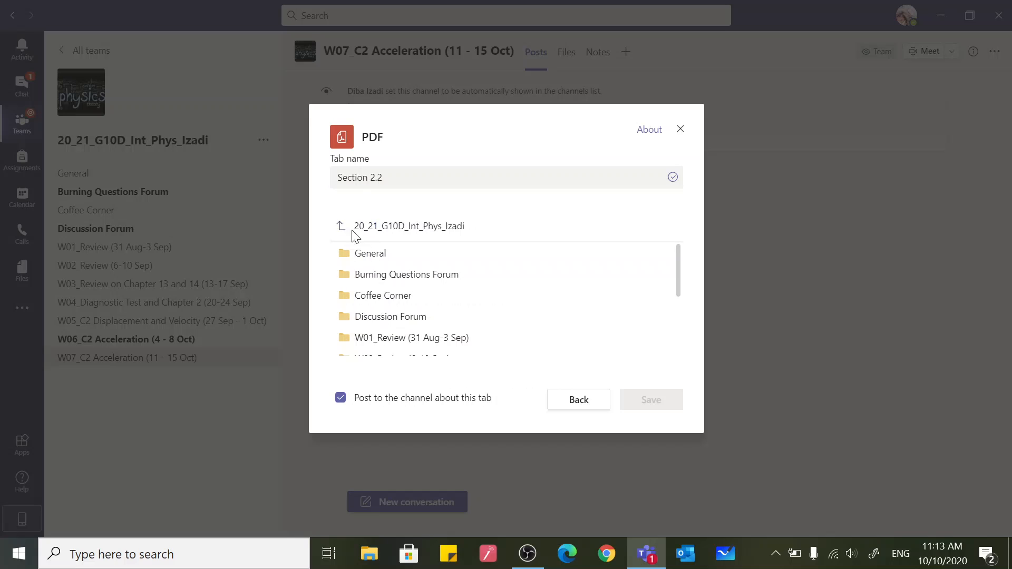
click(373, 257)
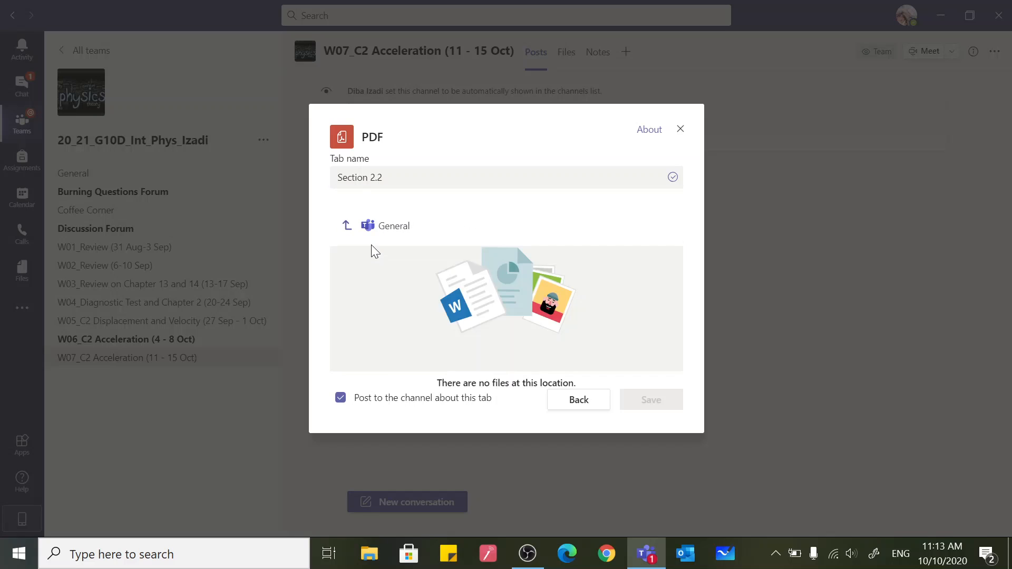
click(404, 259)
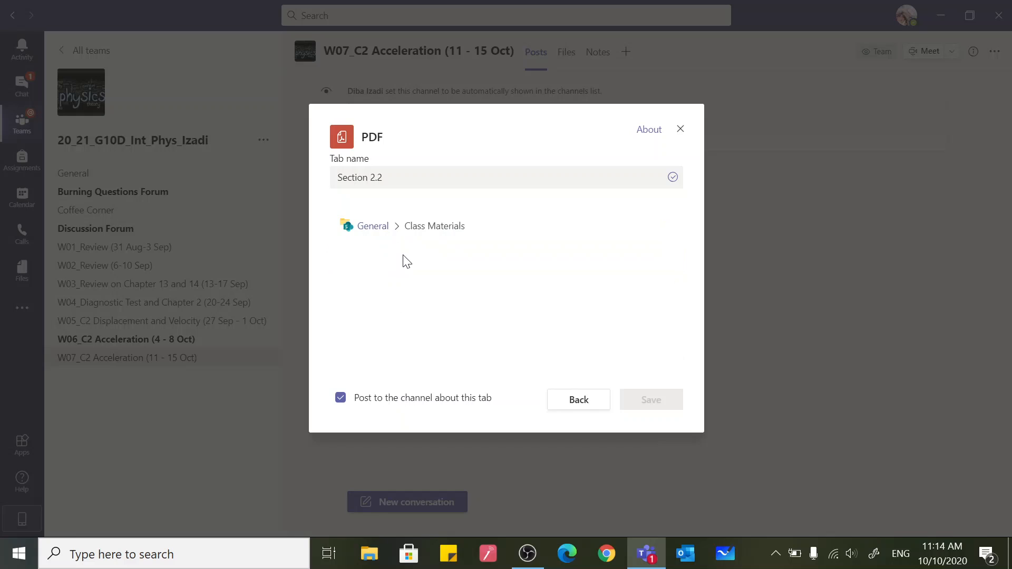
click(395, 261)
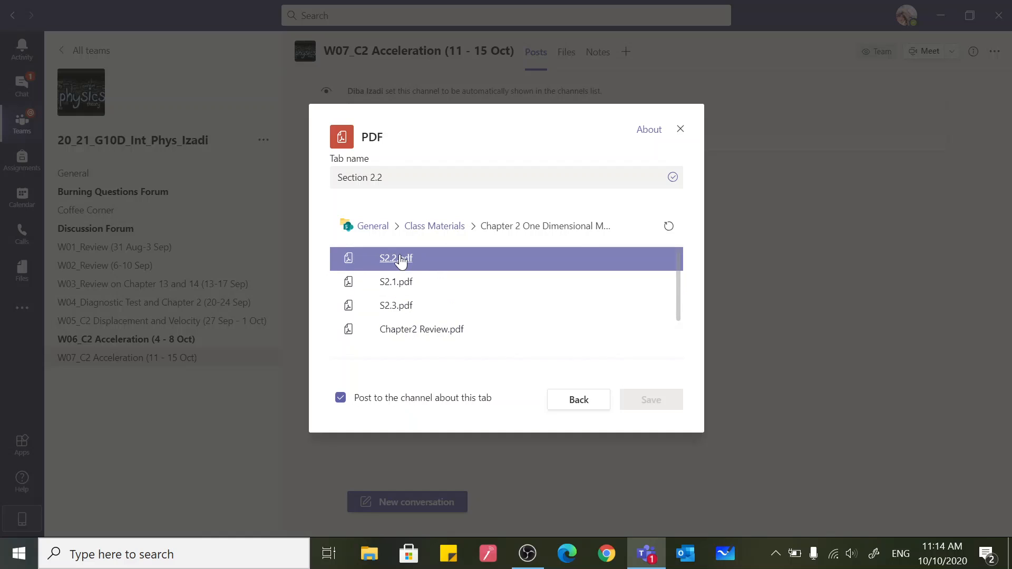
click(401, 260)
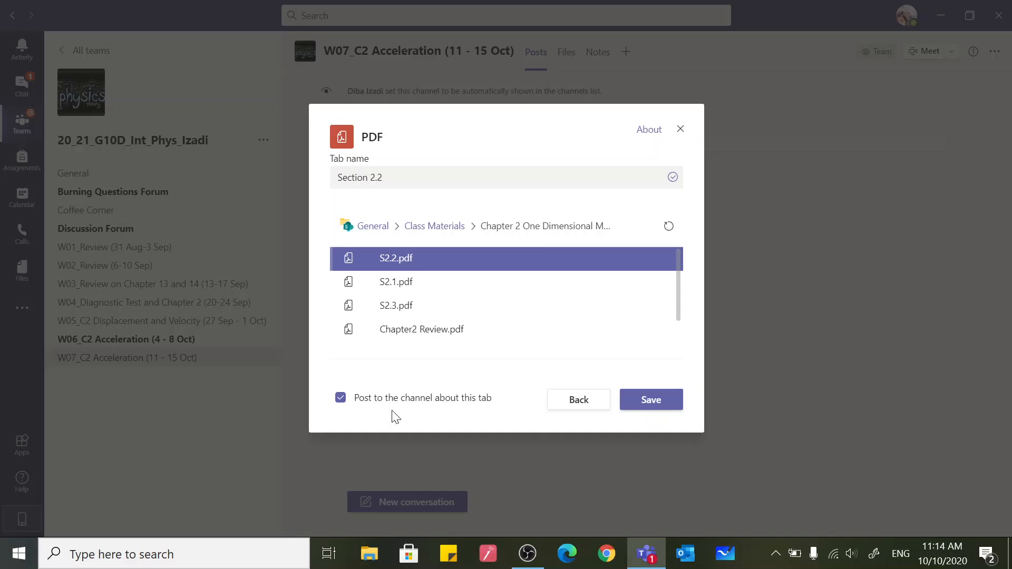
click(655, 405)
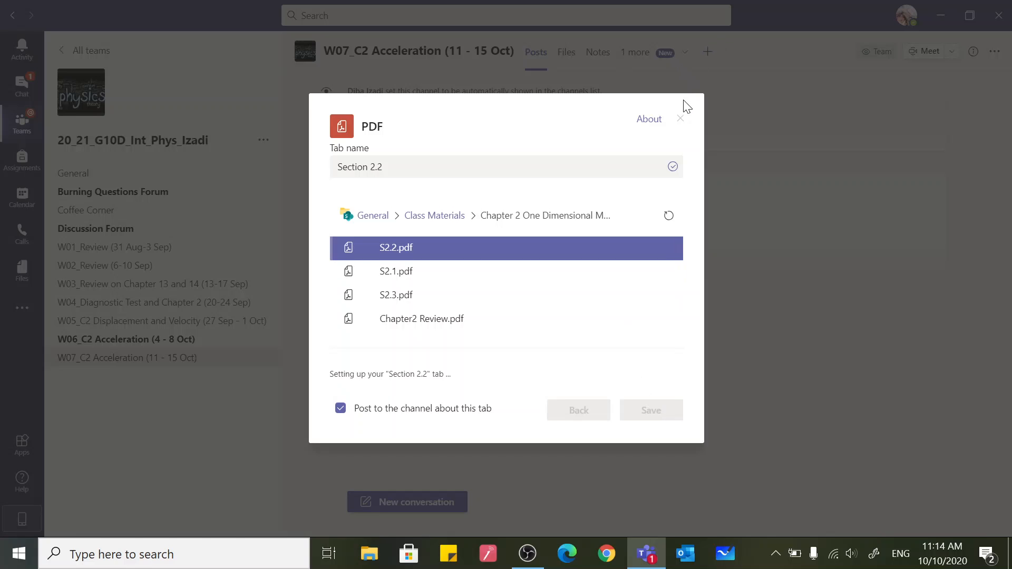
click(679, 120)
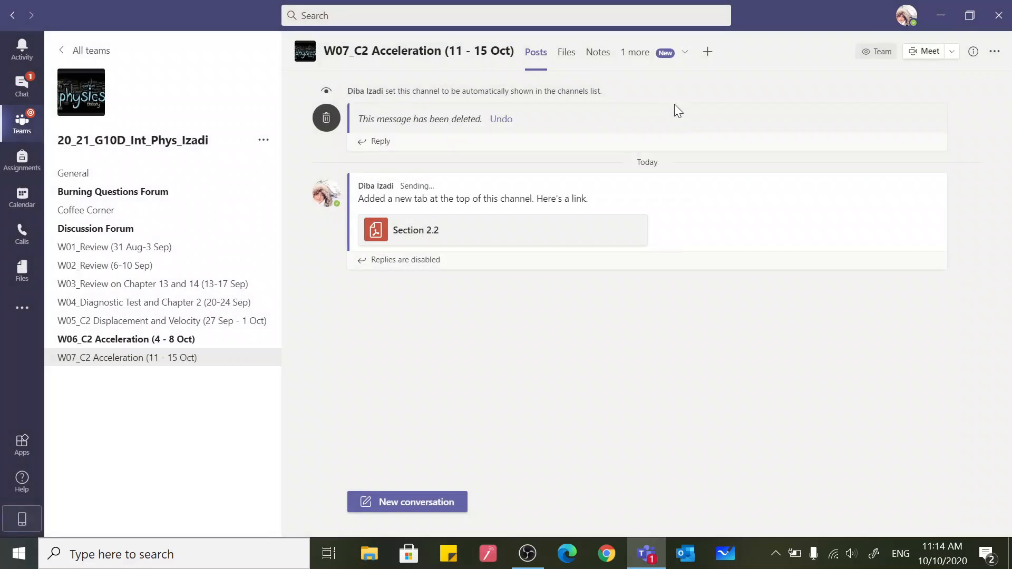
View the Section 2.2 document in its new tab and through its link in the channel post, ending on the channel's posts
click(668, 54)
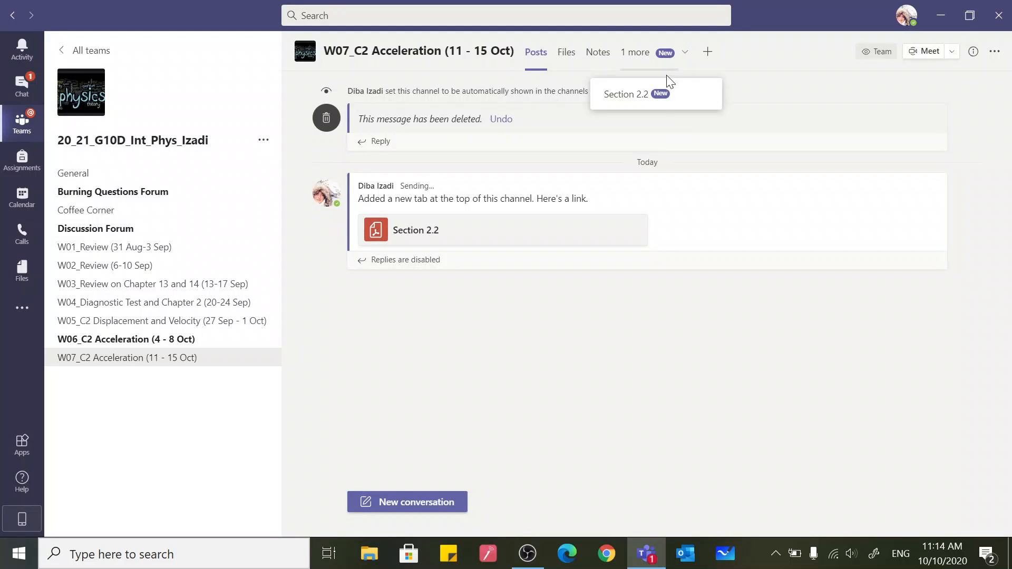
click(666, 97)
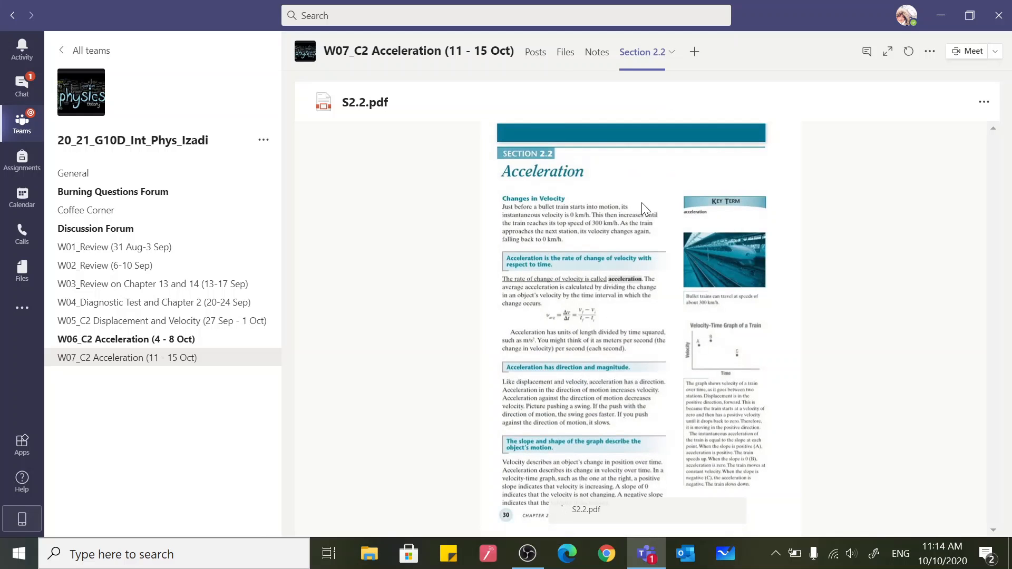
click(531, 53)
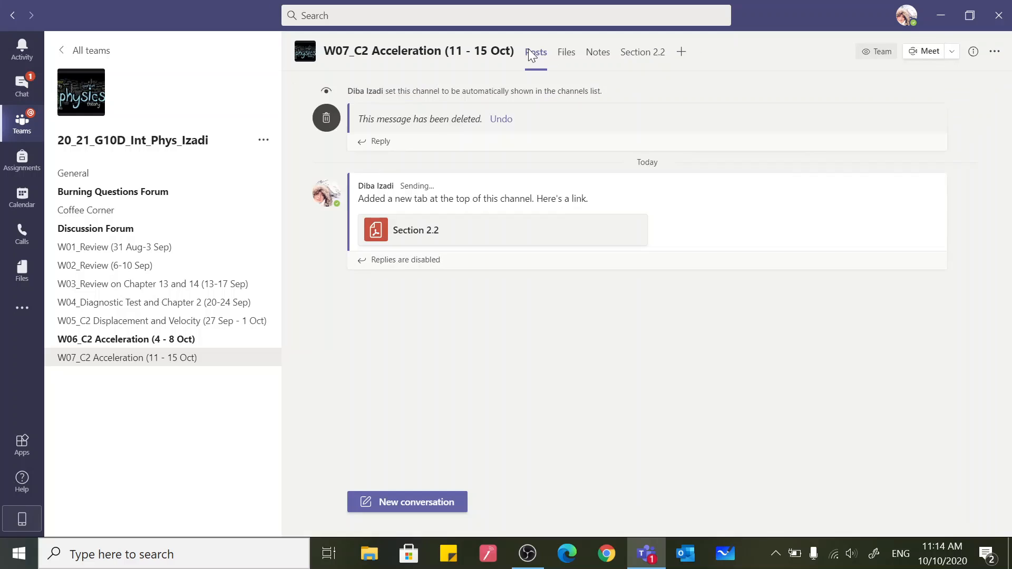
click(451, 247)
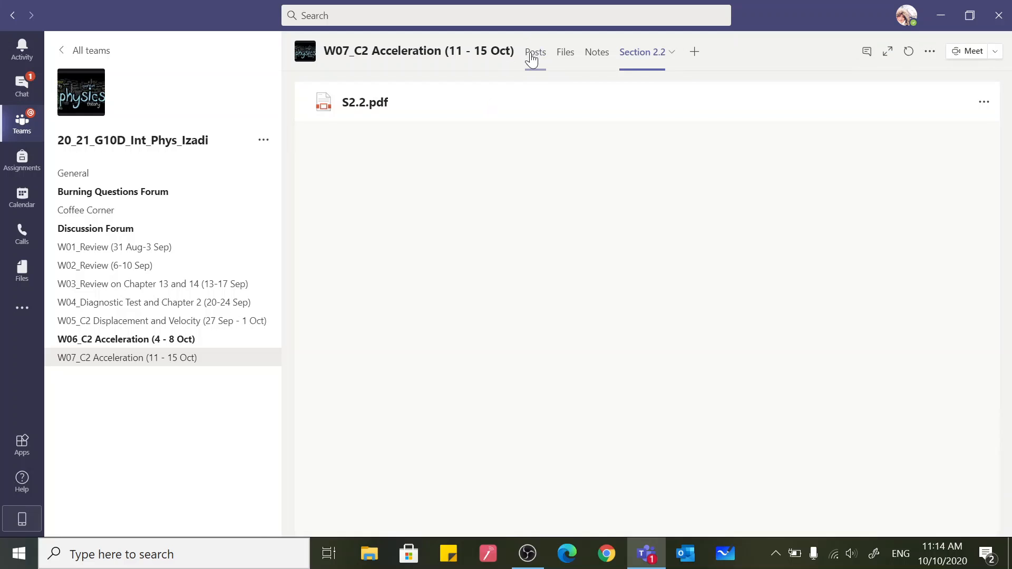
click(532, 56)
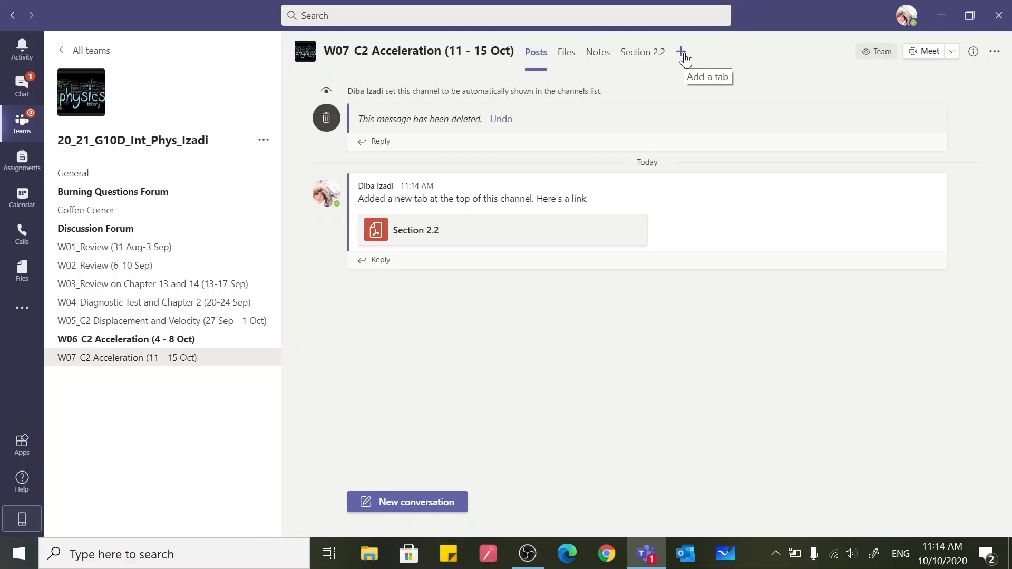
Copy the Position/Velocity/Acceleration Part 1: Definitions link from Sticky Notes and try it as the video search in a new YouTube tab in Teams
click(446, 558)
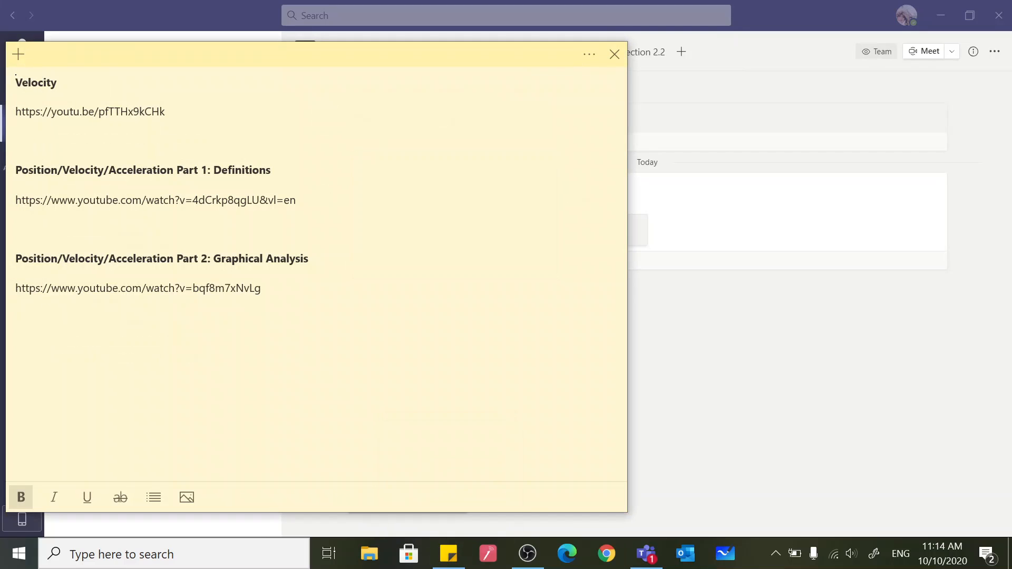
triple_click(234, 200)
key(ctrl+c)
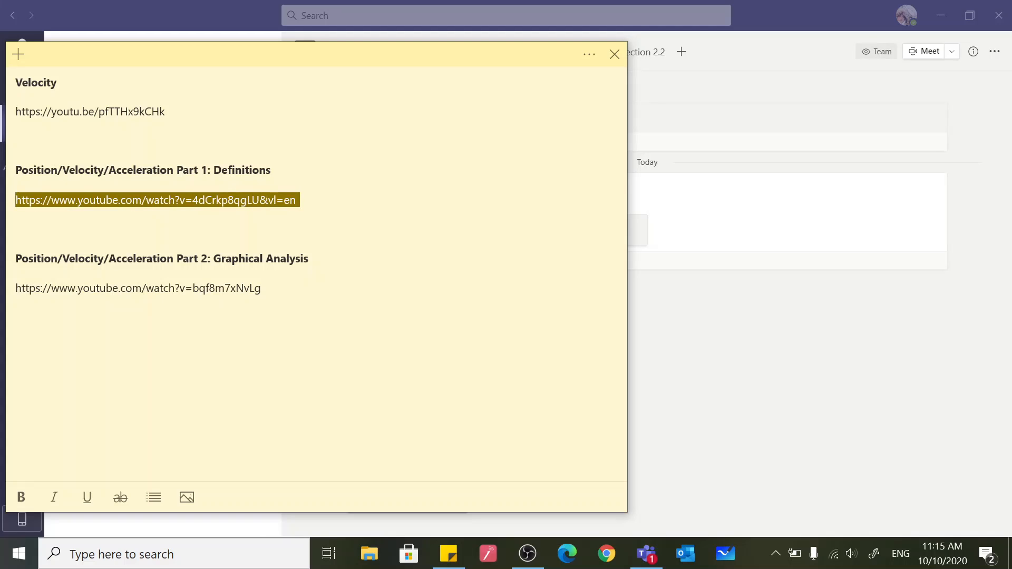
click(820, 382)
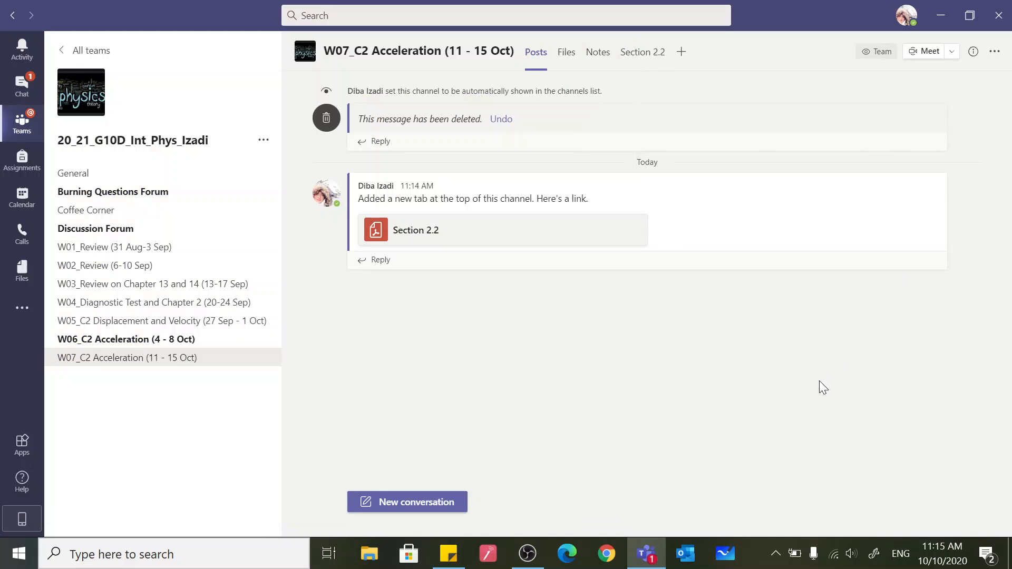
click(681, 52)
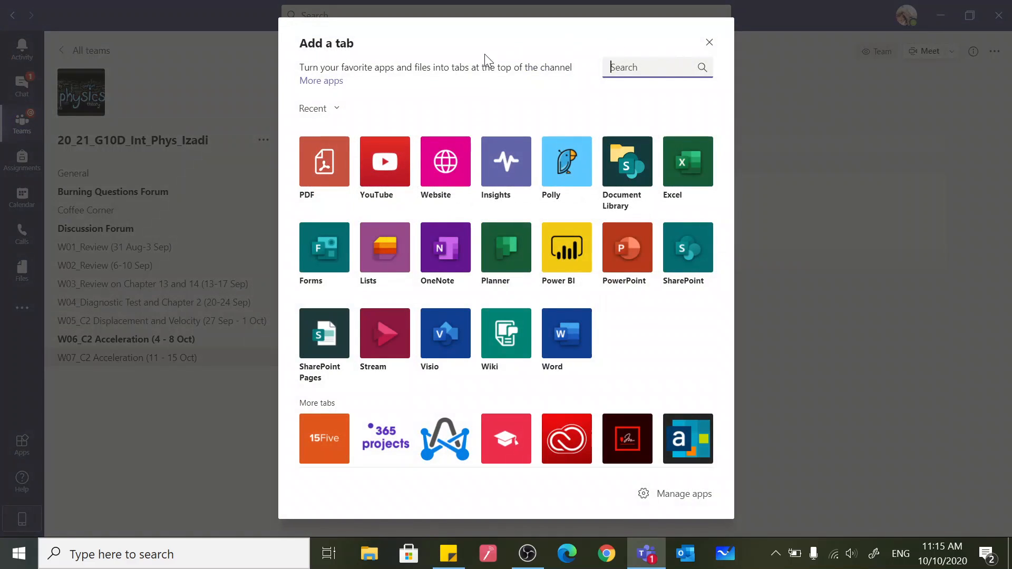
click(390, 158)
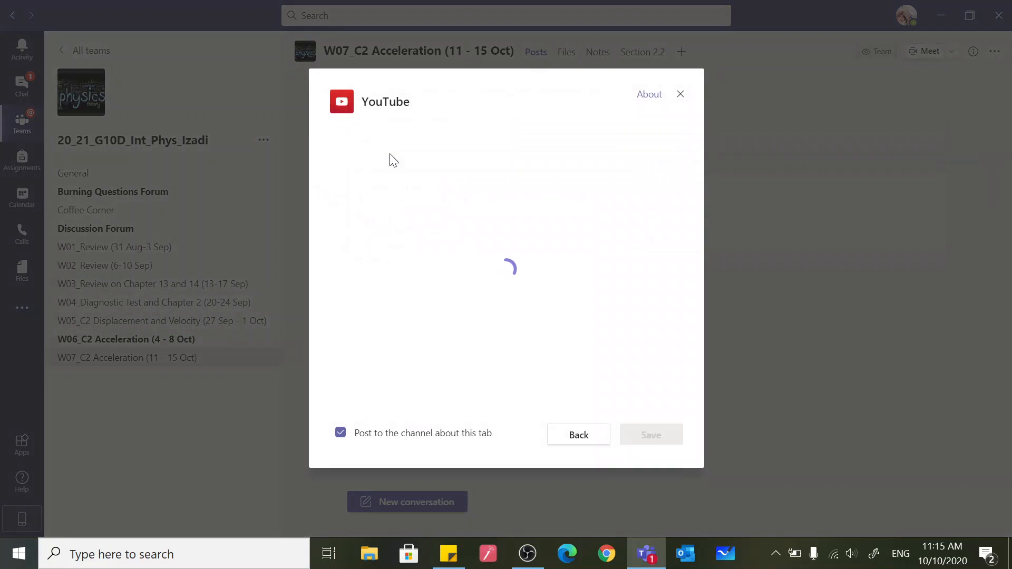
key(ctrl+v)
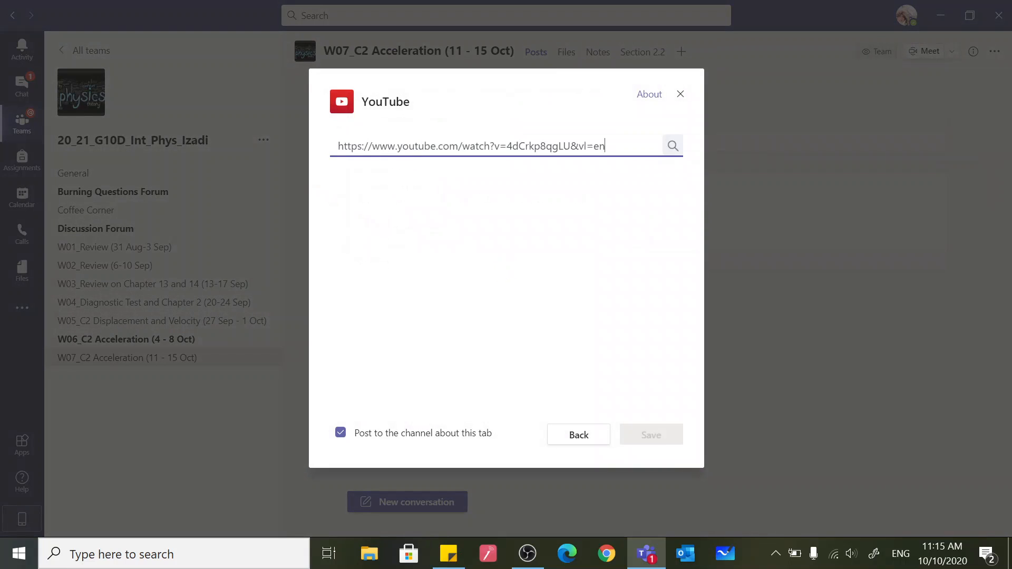
click(672, 146)
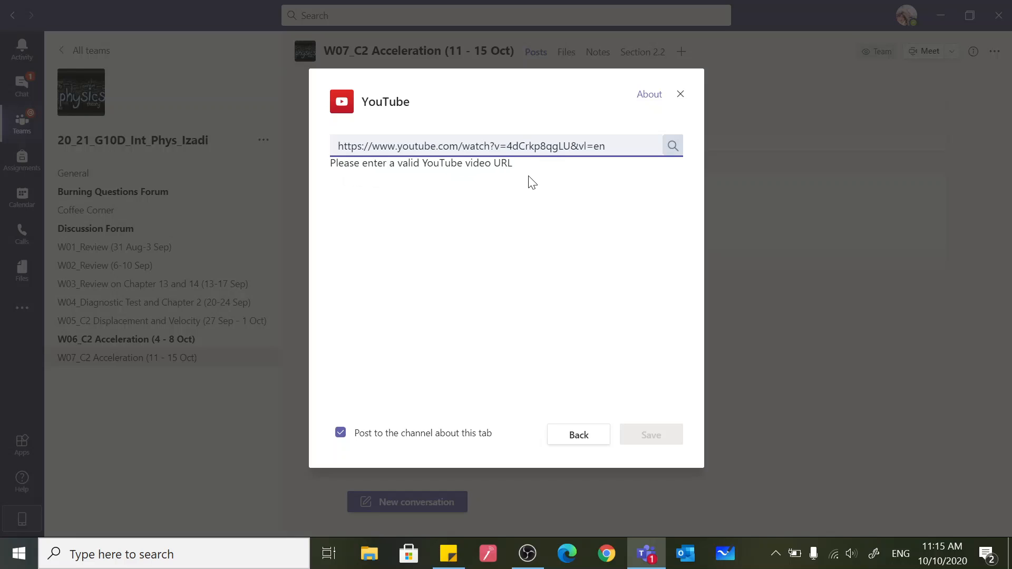
Open the copied link in Chrome and copy the video's own URL from the YouTube player
click(609, 550)
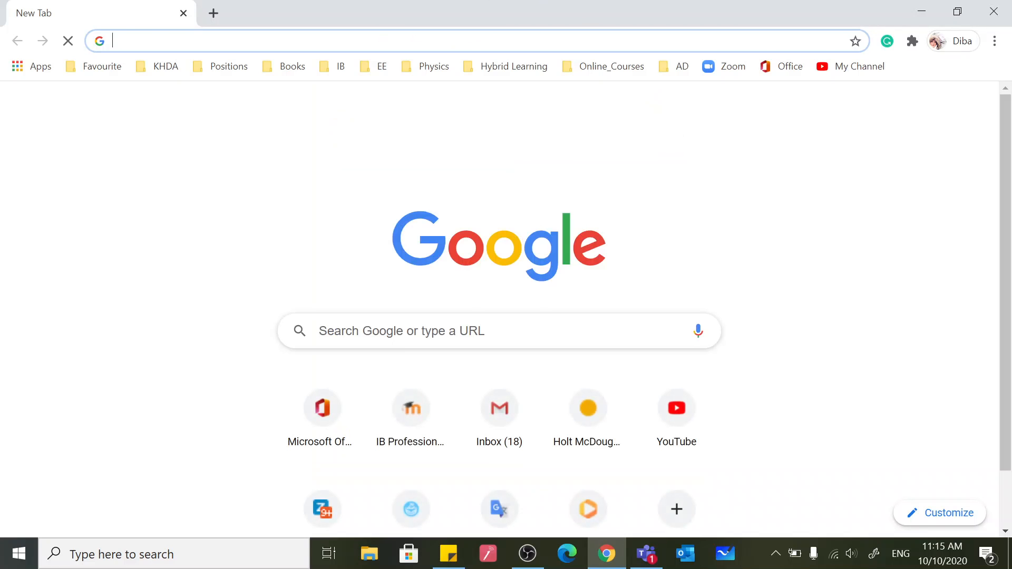
key(ctrl+v)
key(Return)
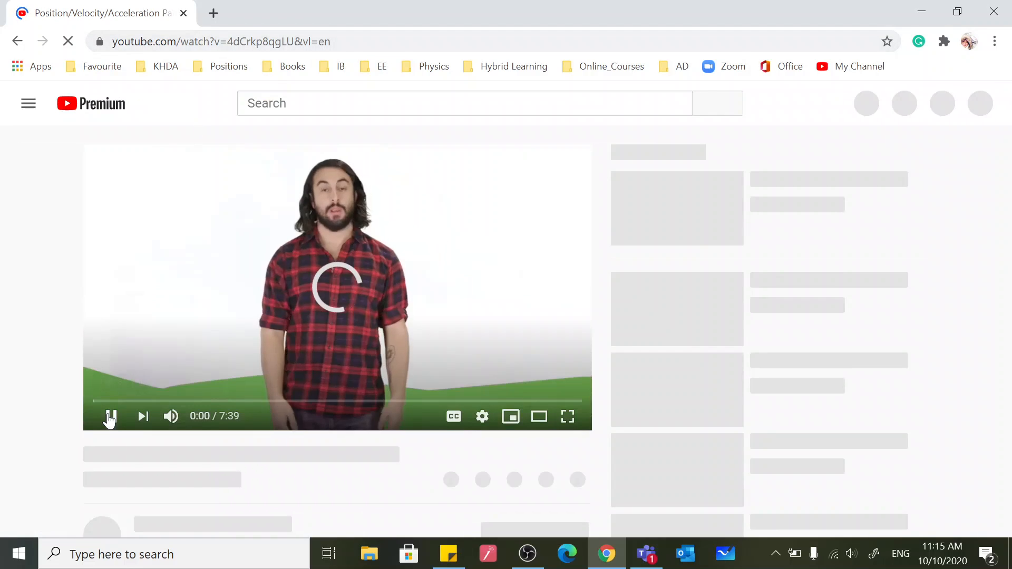
right_click(395, 266)
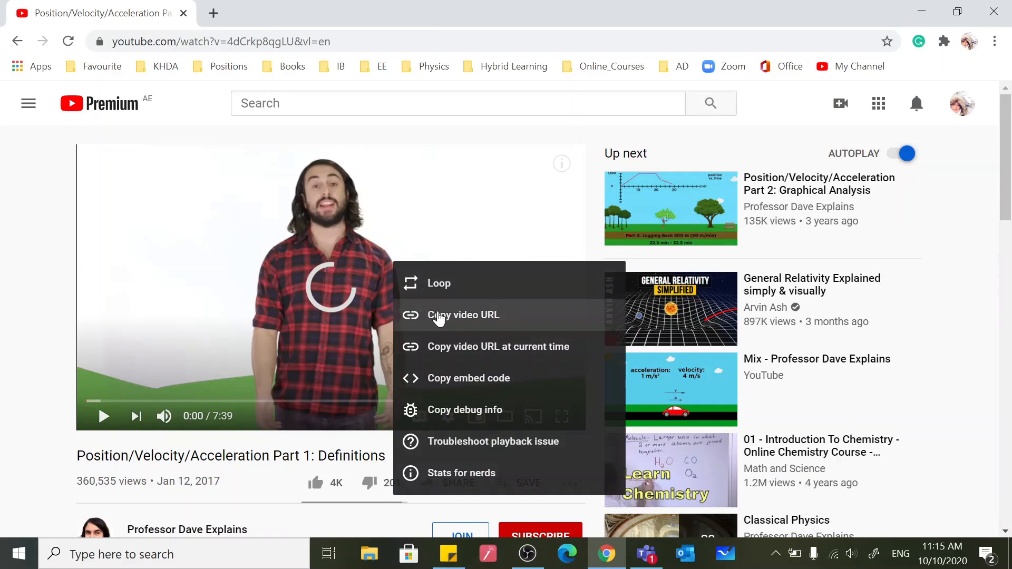
click(439, 316)
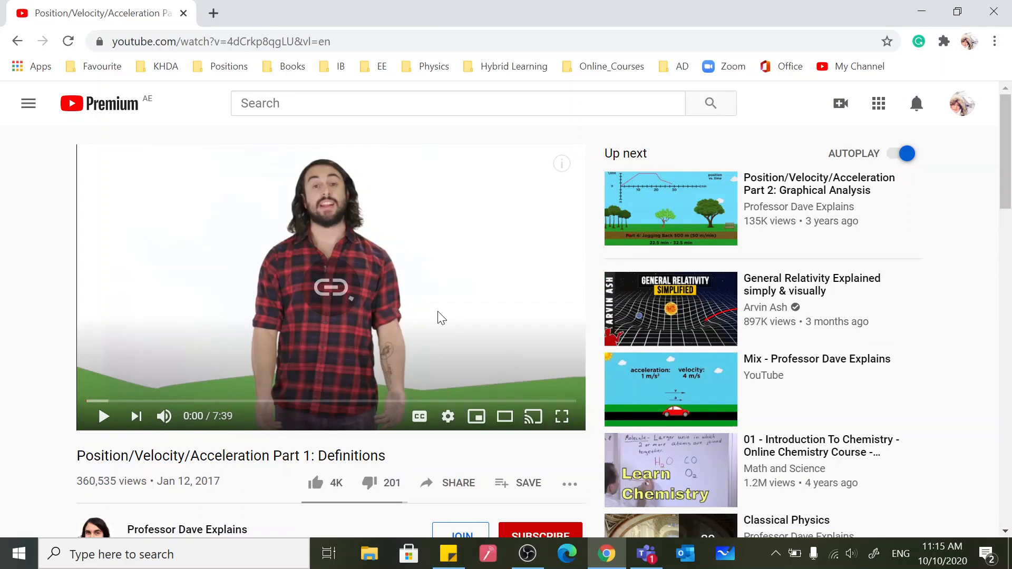
click(648, 564)
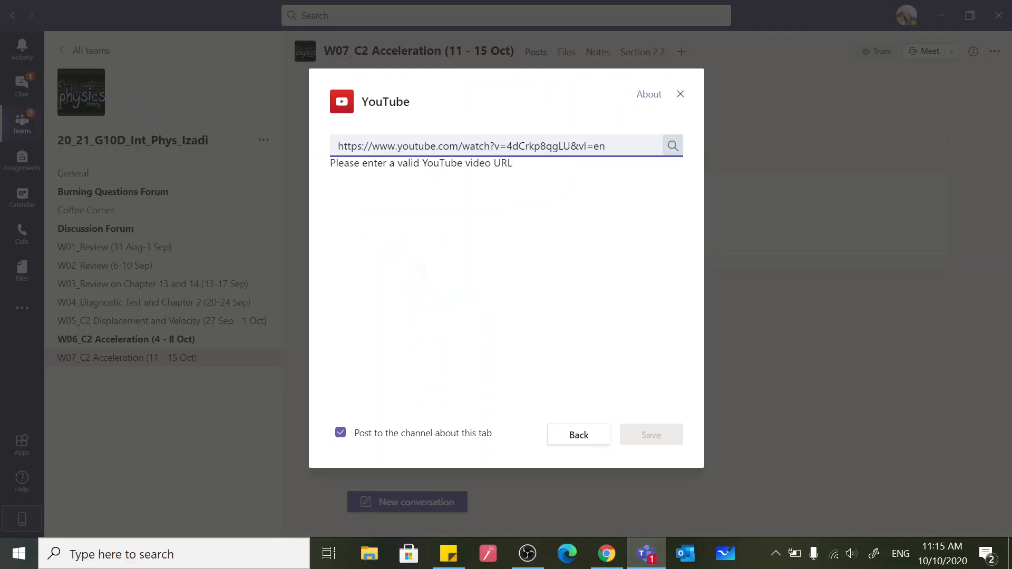
click(622, 146)
key(BackSpace)
key(BackSpace)
key(BackSpace)
key(BackSpace)
key(BackSpace)
key(BackSpace)
key(BackSpace)
key(BackSpace)
key(BackSpace)
key(BackSpace)
key(BackSpace)
key(BackSpace)
key(BackSpace)
key(BackSpace)
key(BackSpace)
key(BackSpace)
key(BackSpace)
key(BackSpace)
key(BackSpace)
key(BackSpace)
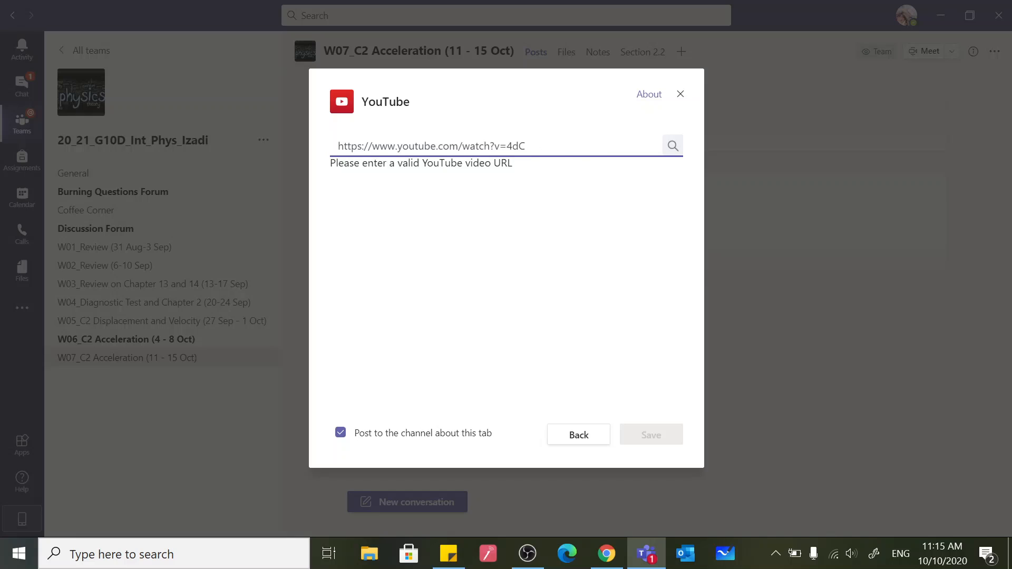
key(ctrl+v)
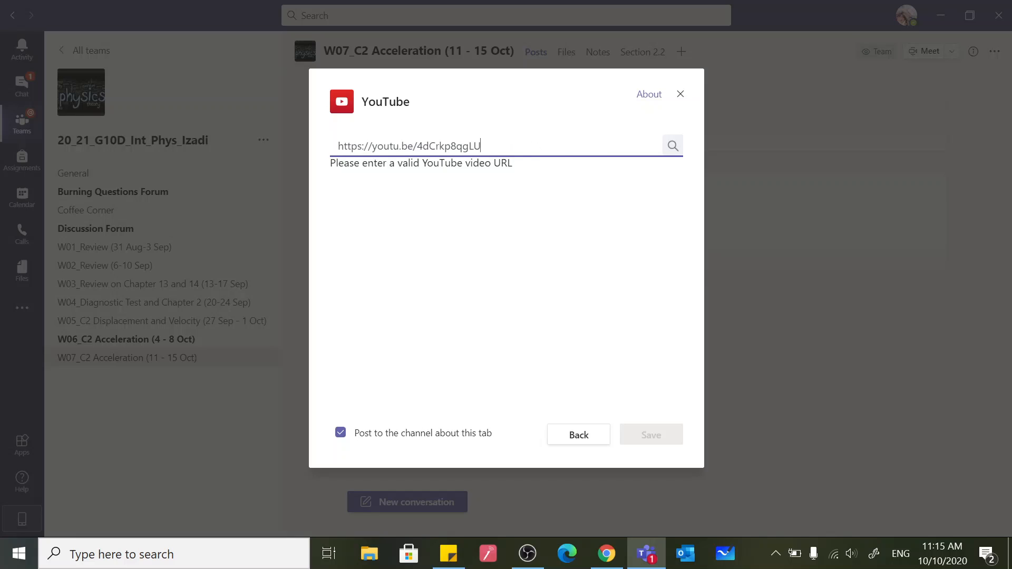
click(674, 148)
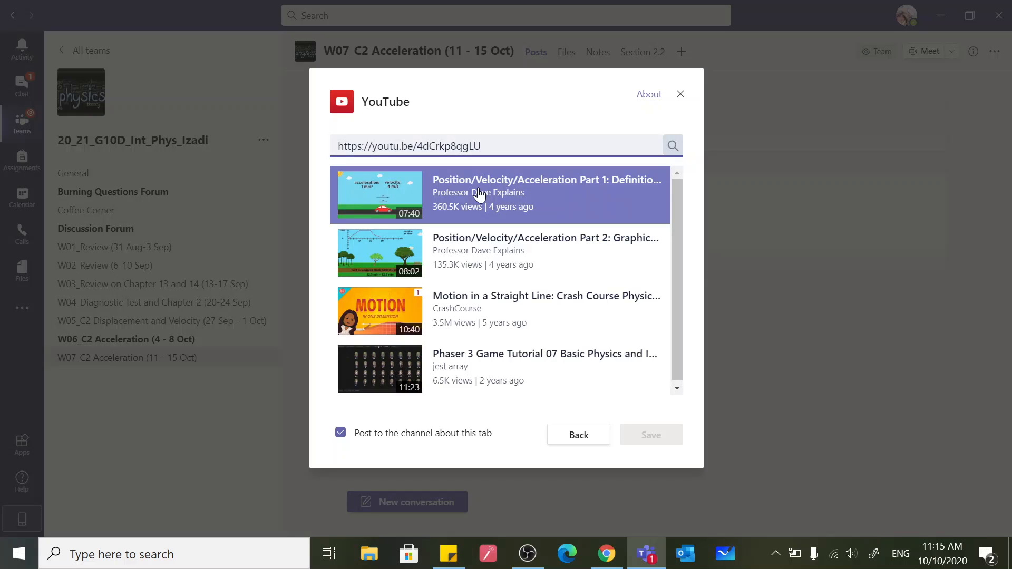
click(479, 194)
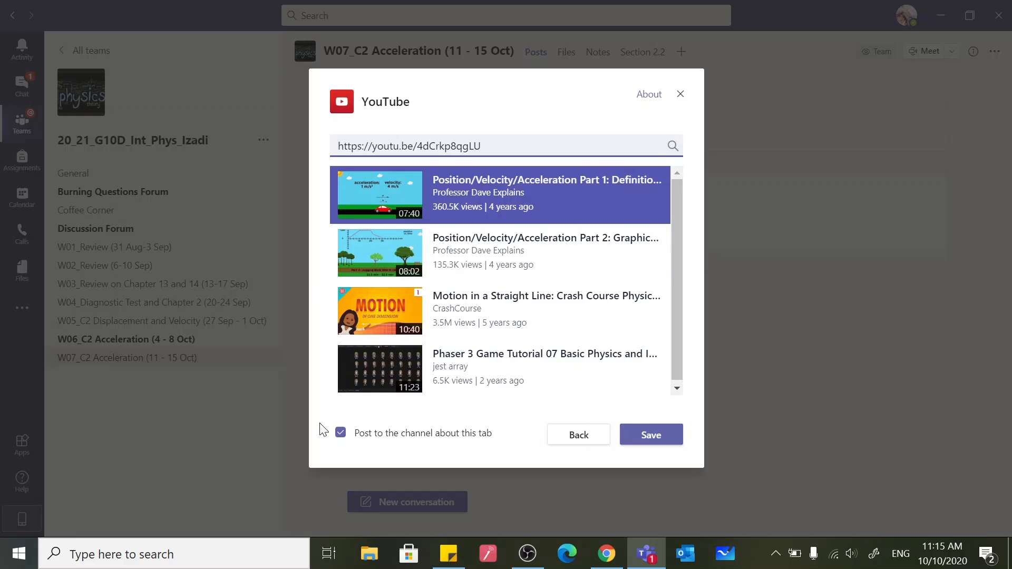
click(666, 439)
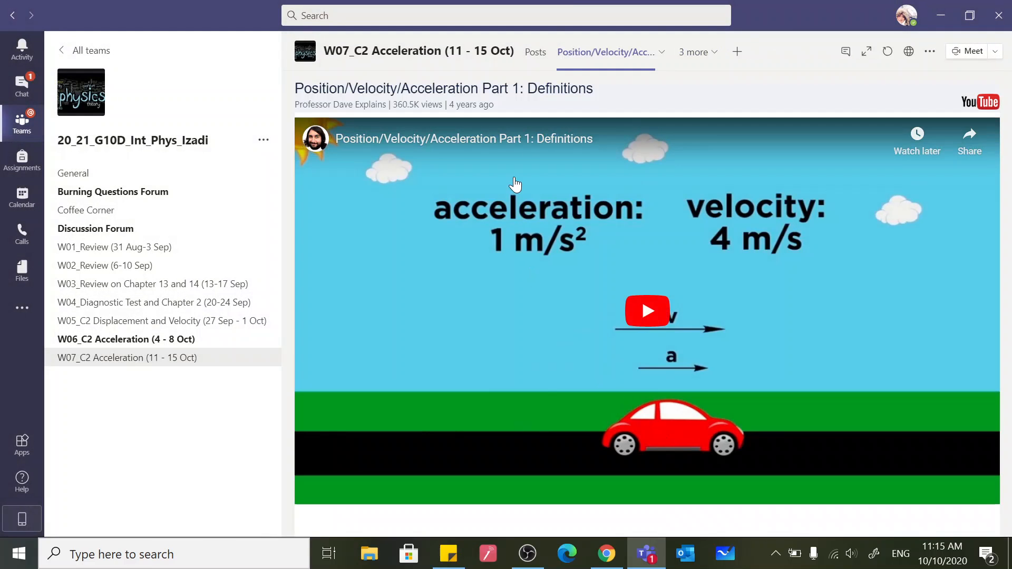
Begin adding another tab from the channel's posts and copy the Position/Velocity/Acceleration Part 2: Graphical Analysis link from Sticky Notes
click(534, 58)
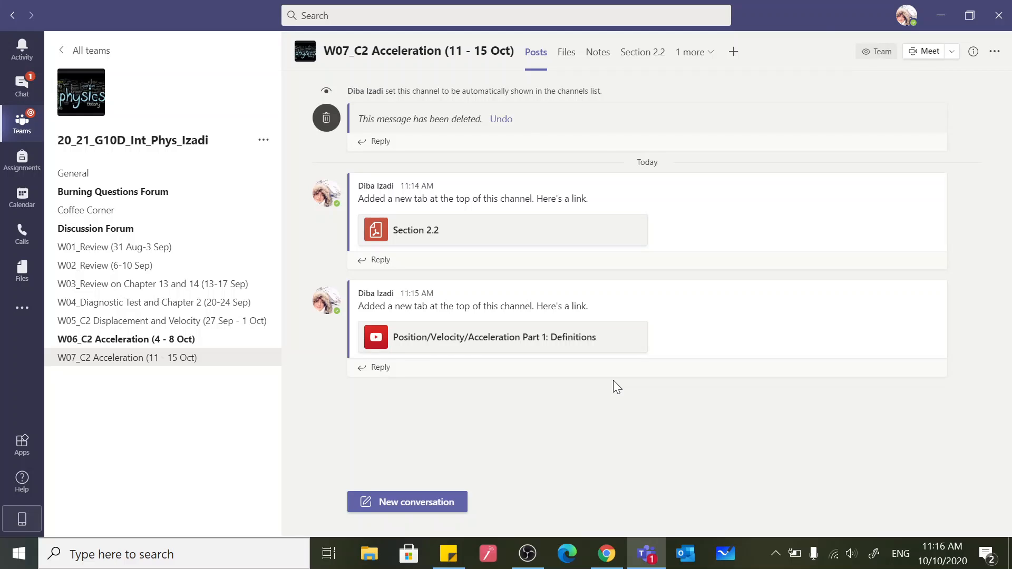
click(735, 59)
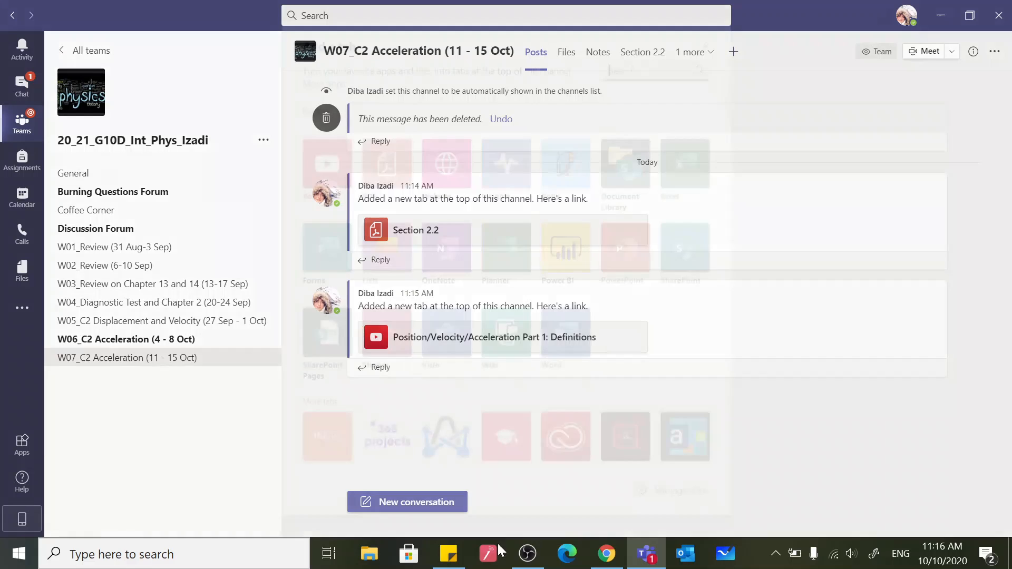
key(alt+Tab)
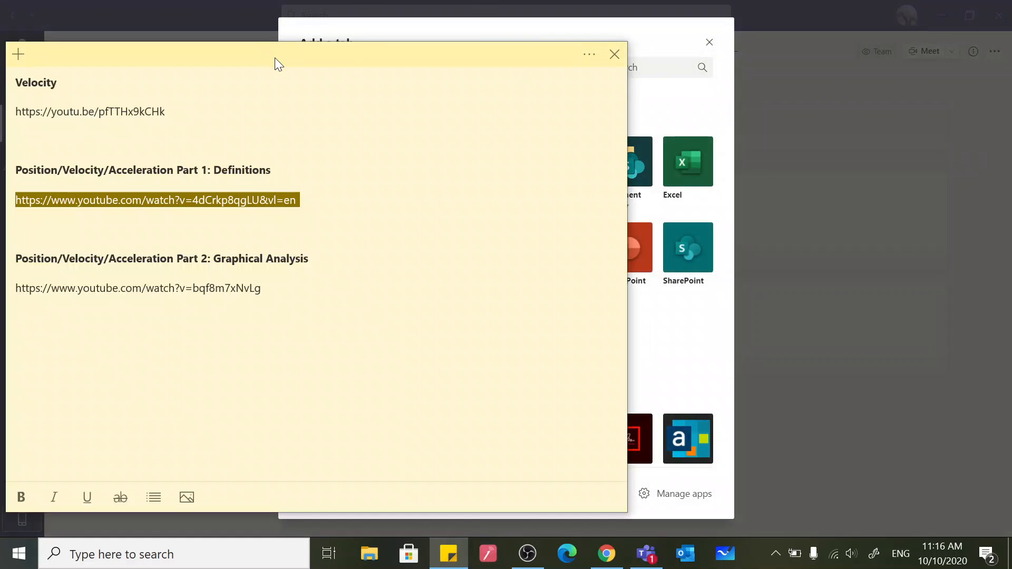
triple_click(199, 288)
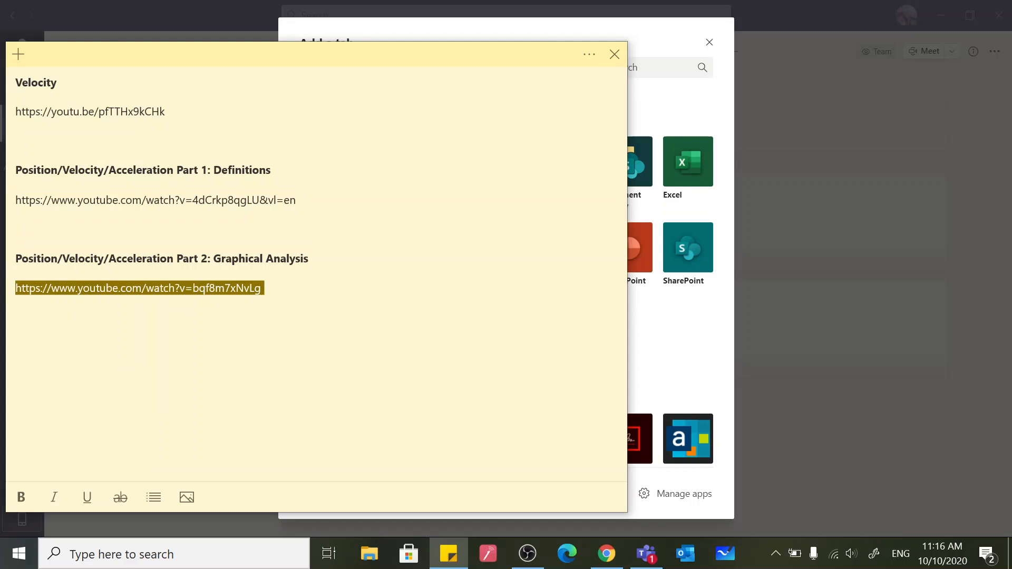
click(684, 314)
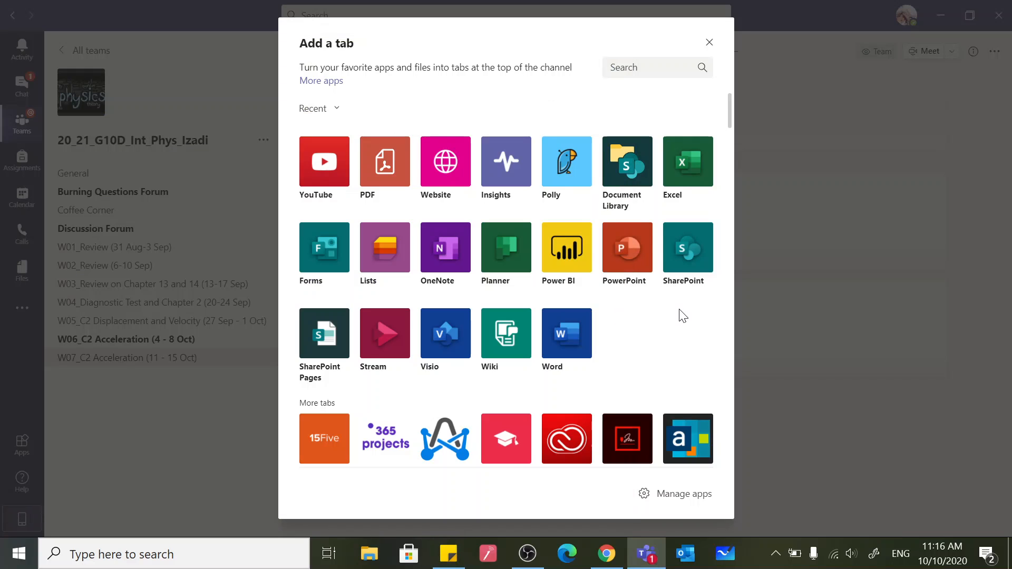
click(345, 161)
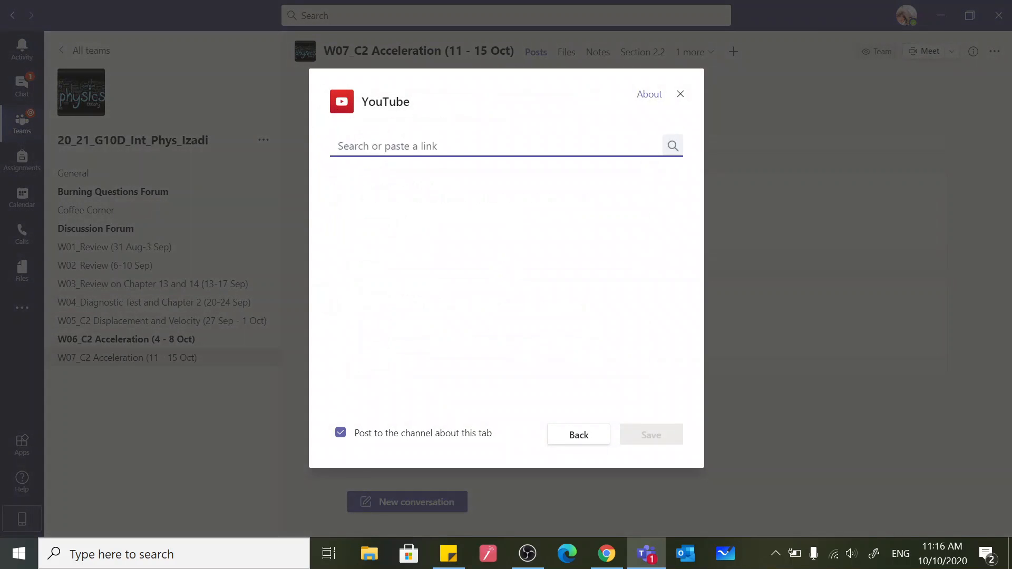
key(ctrl+v)
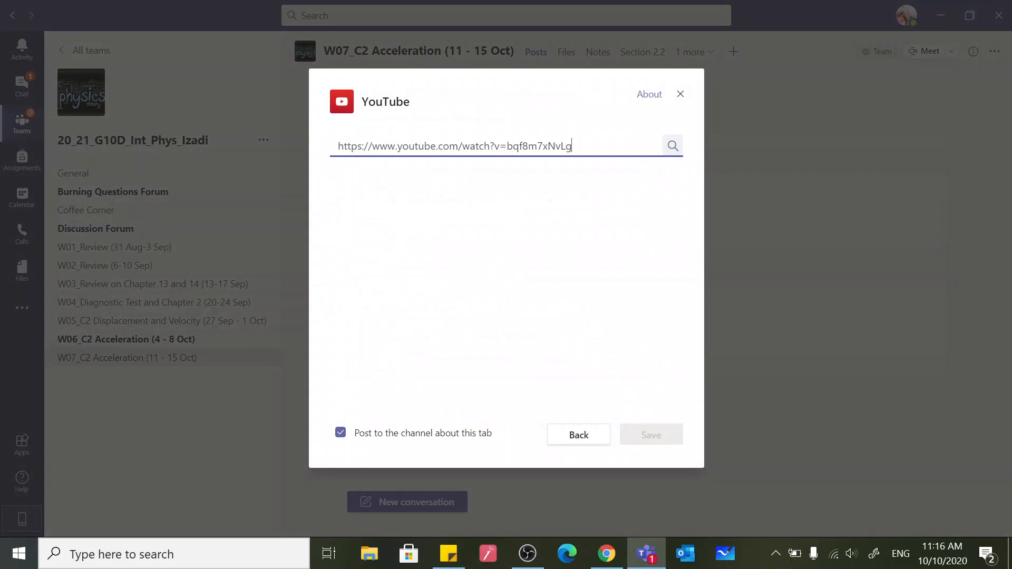
click(673, 146)
click(493, 195)
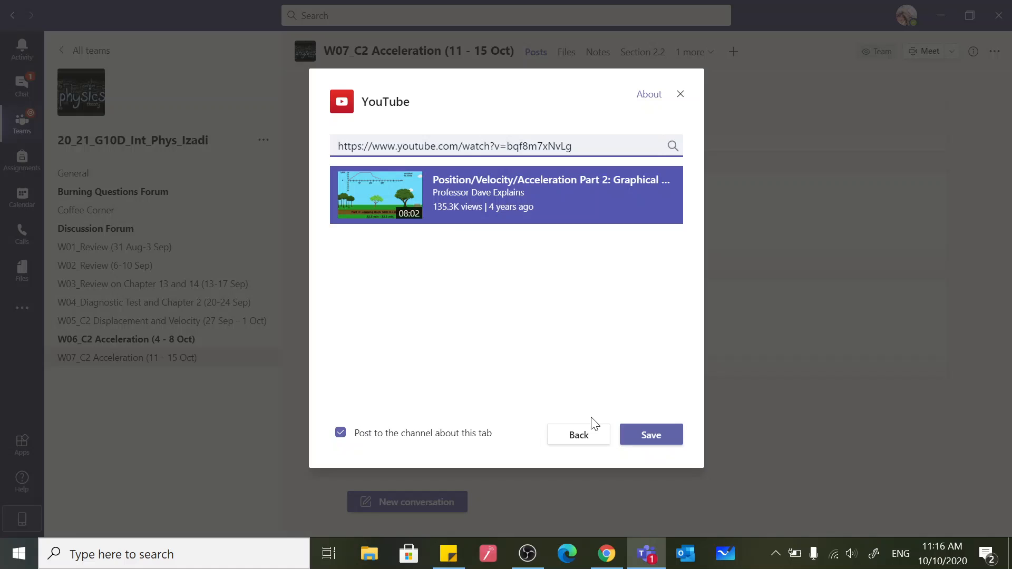
click(665, 435)
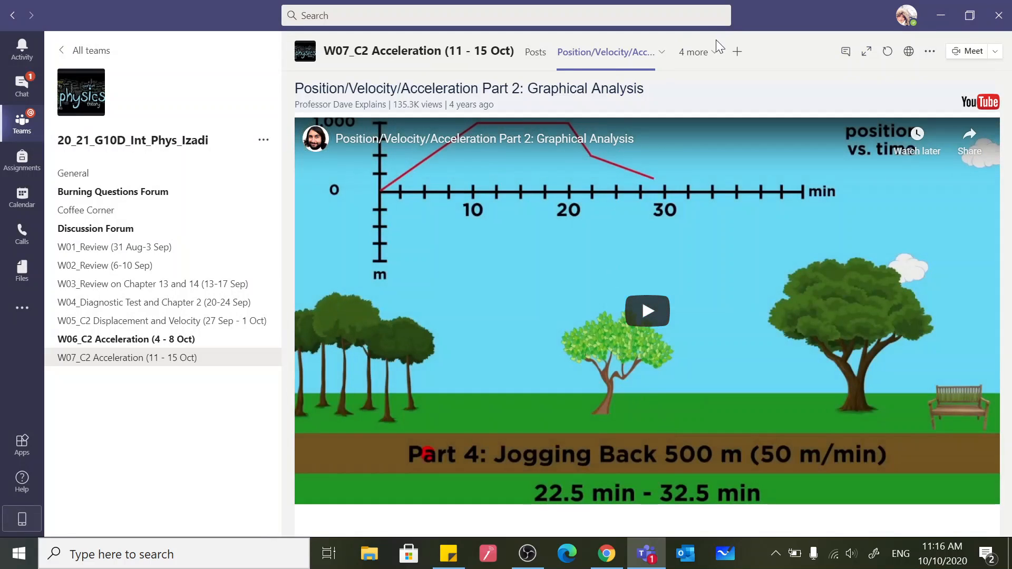
Check the channel's list of additional tabs and look through its posts linking to the added tabs
click(713, 52)
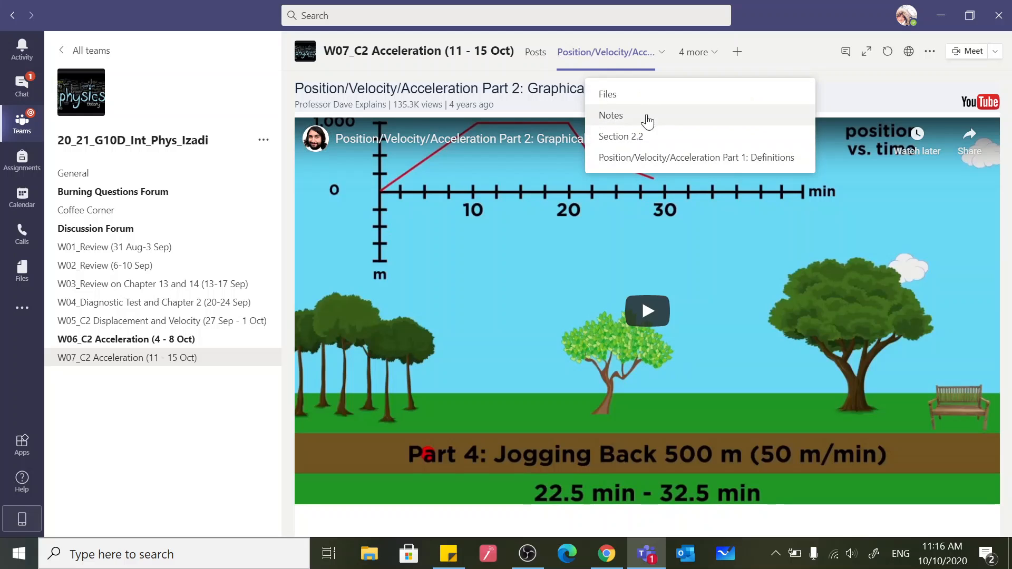
click(536, 58)
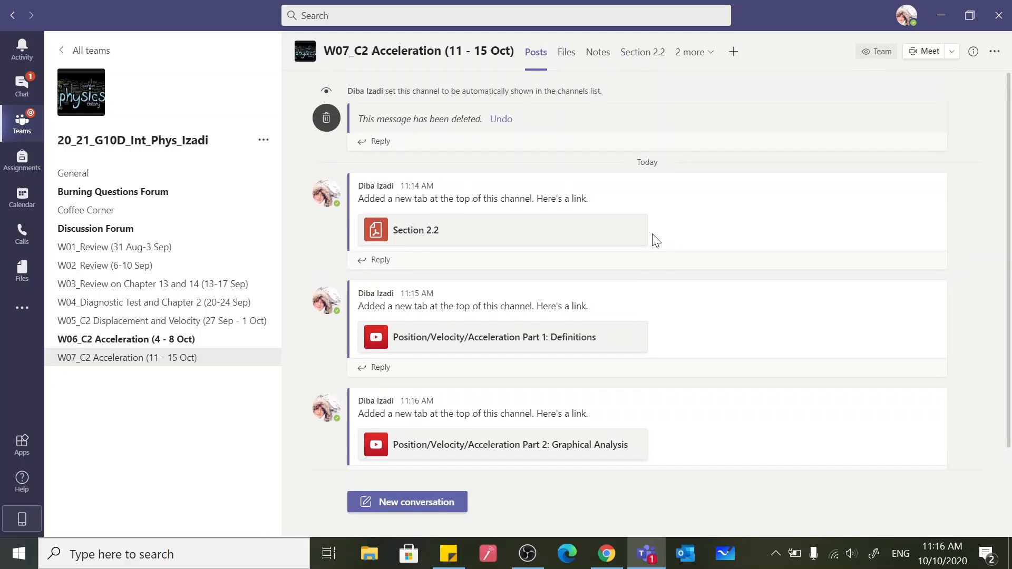
scroll(638, 315, down, 1)
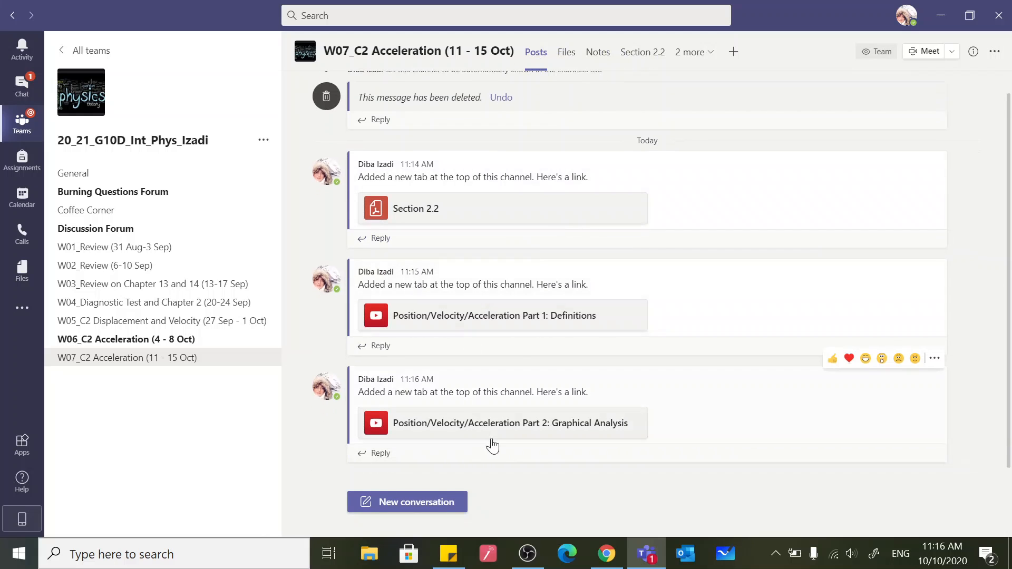
Start a formatted conversation in the channel with the subject PowerPoint Slides and mention the whole class team
click(409, 501)
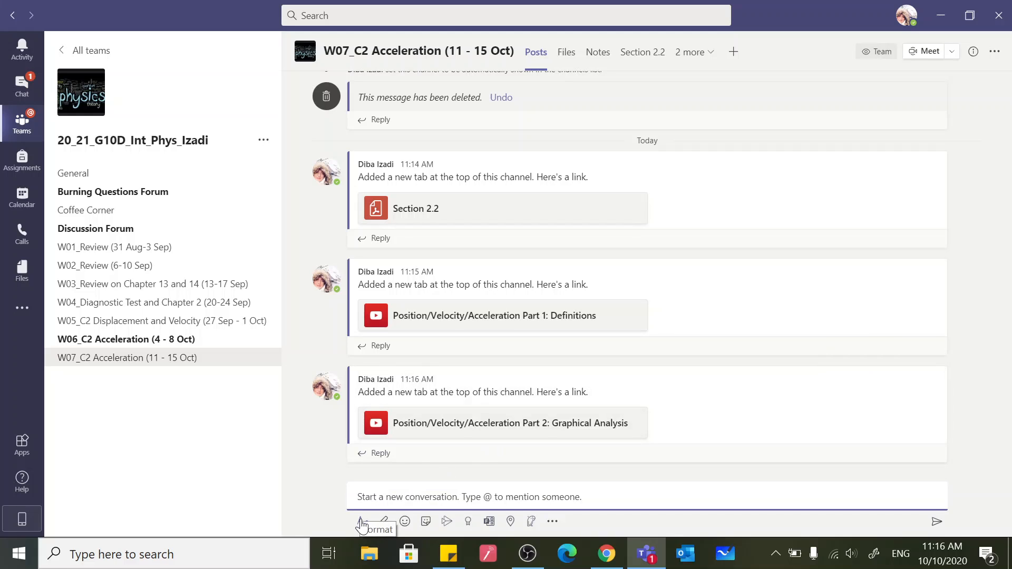
click(361, 523)
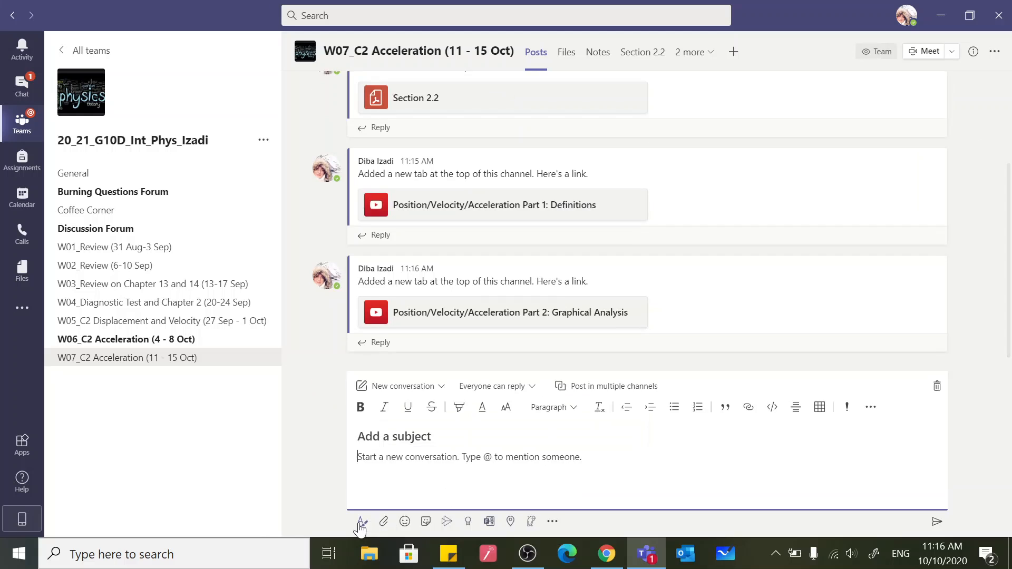
text(P)
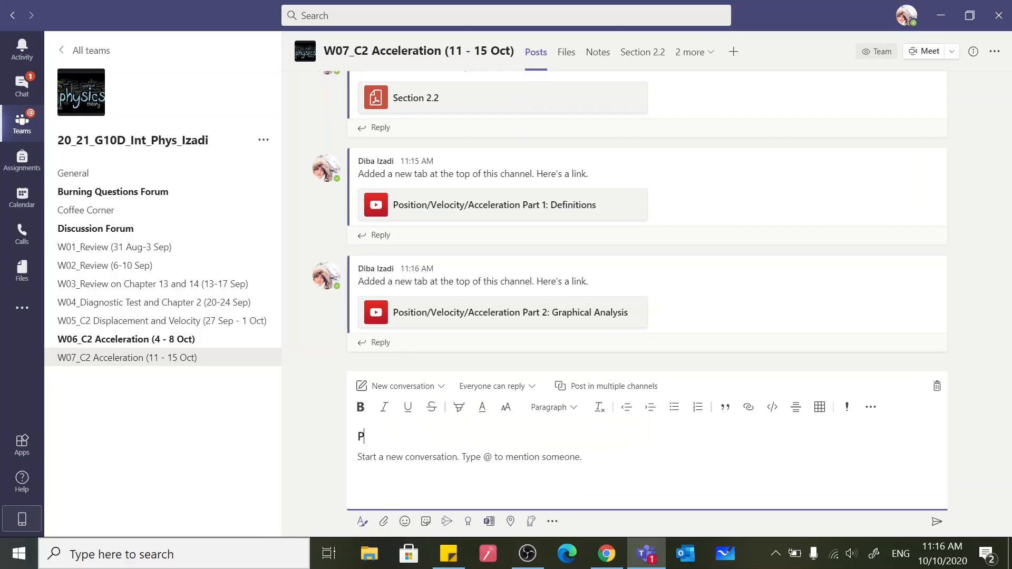
text(owerPoint Slides)
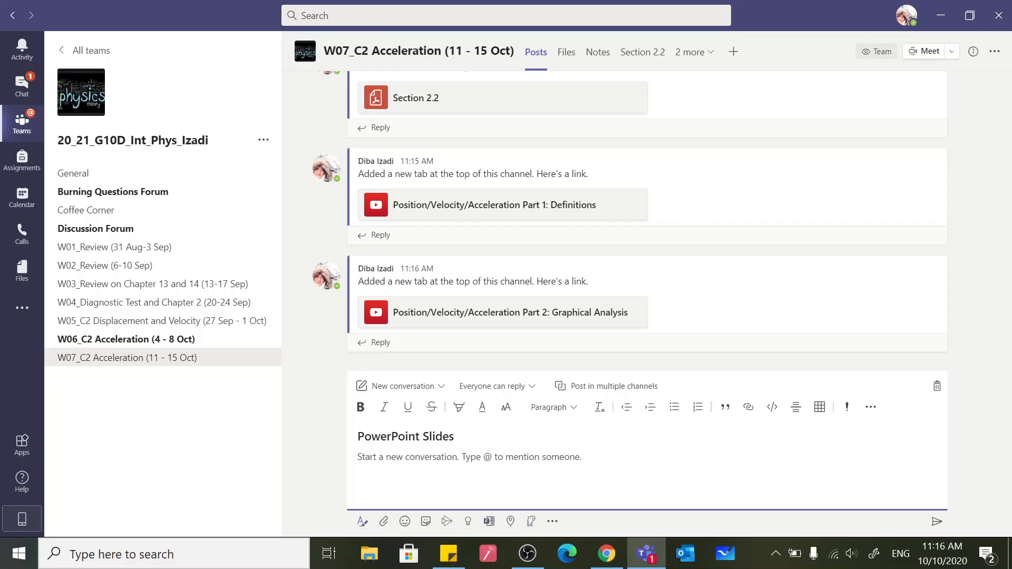
text(@team)
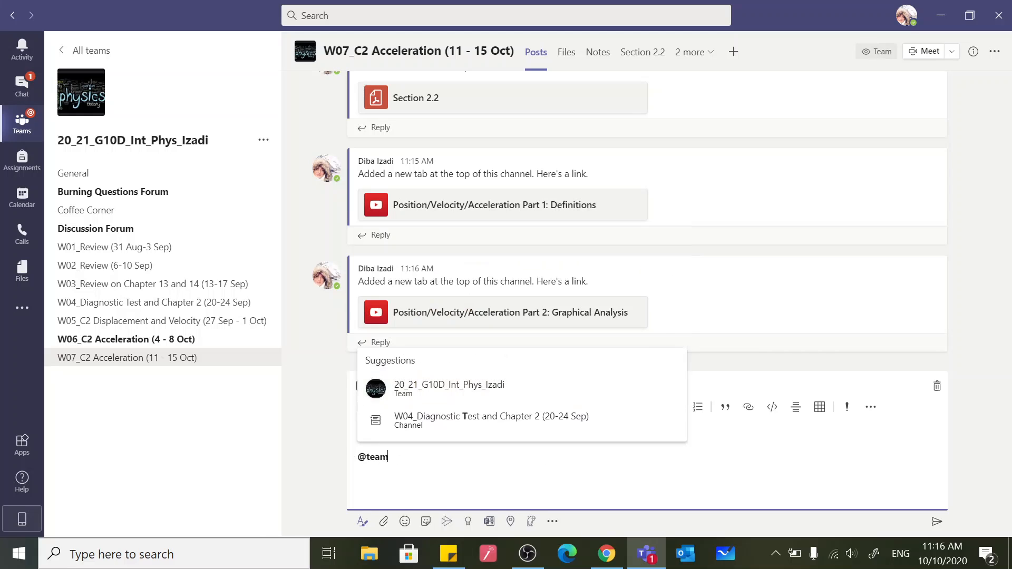
click(464, 430)
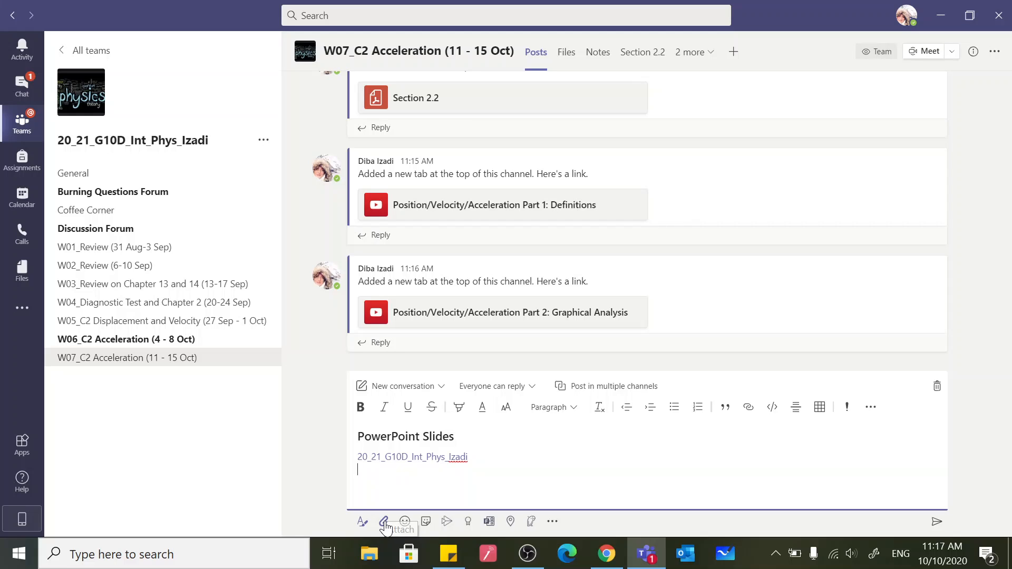
Write "Please have a look at these slides" as the message under the team mention
text(Pleaa)
key(BackSpace)
text(se have a )
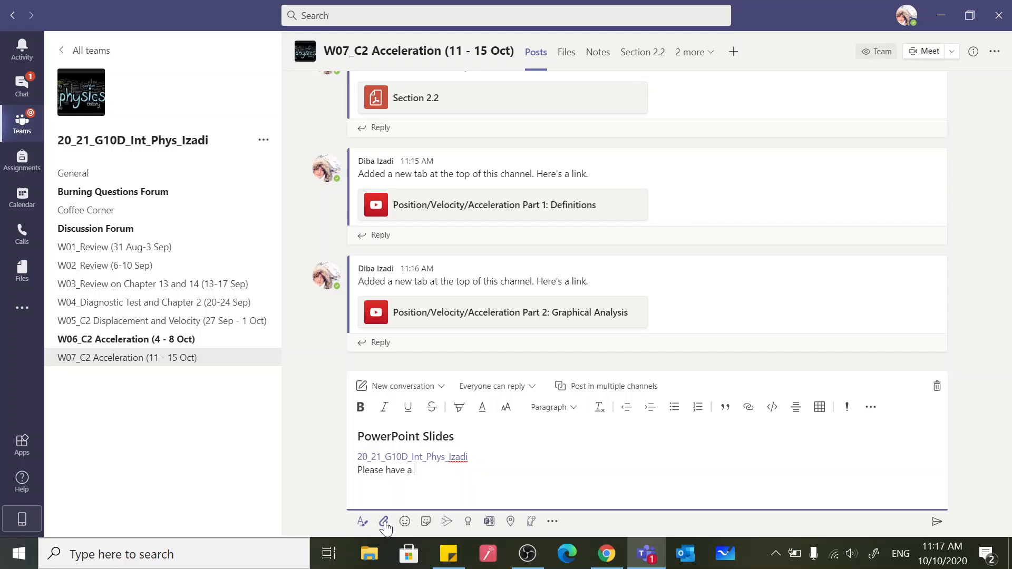
text(look at these slides)
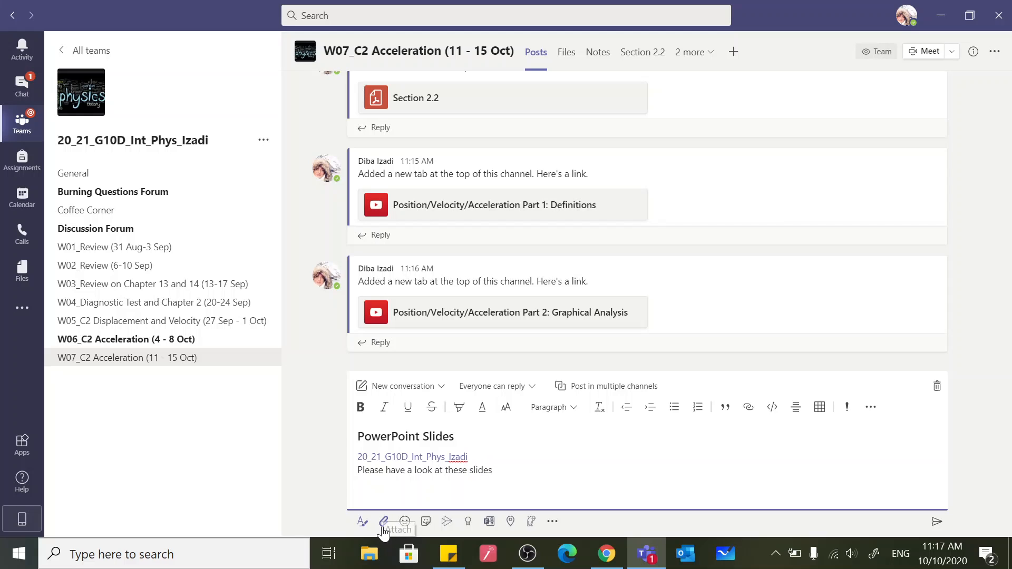
Attach a link to Reflection and Mirrors.pptx from General > Class Materials > W3 (13-17 Sep) and send the post
click(384, 524)
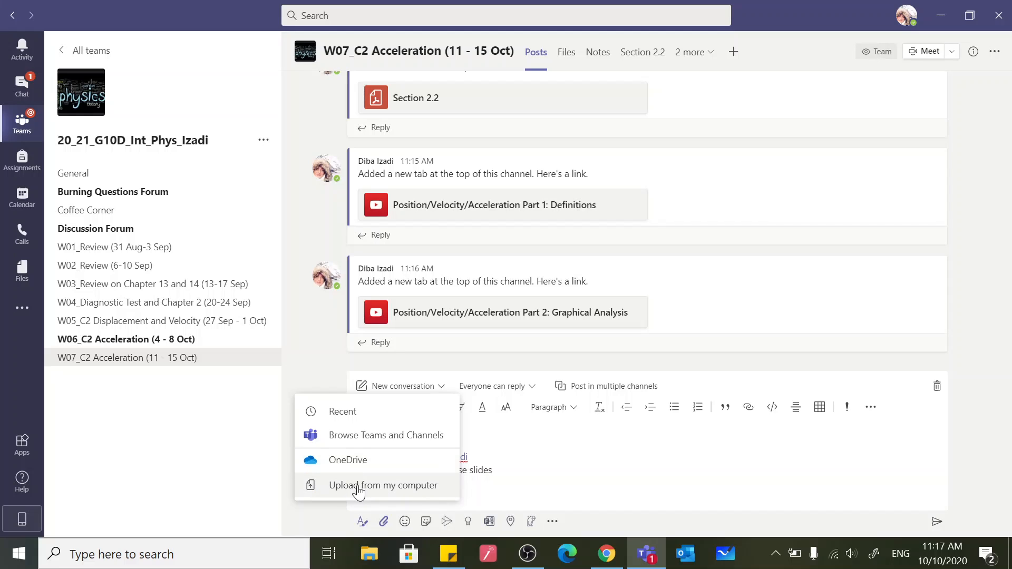
click(363, 446)
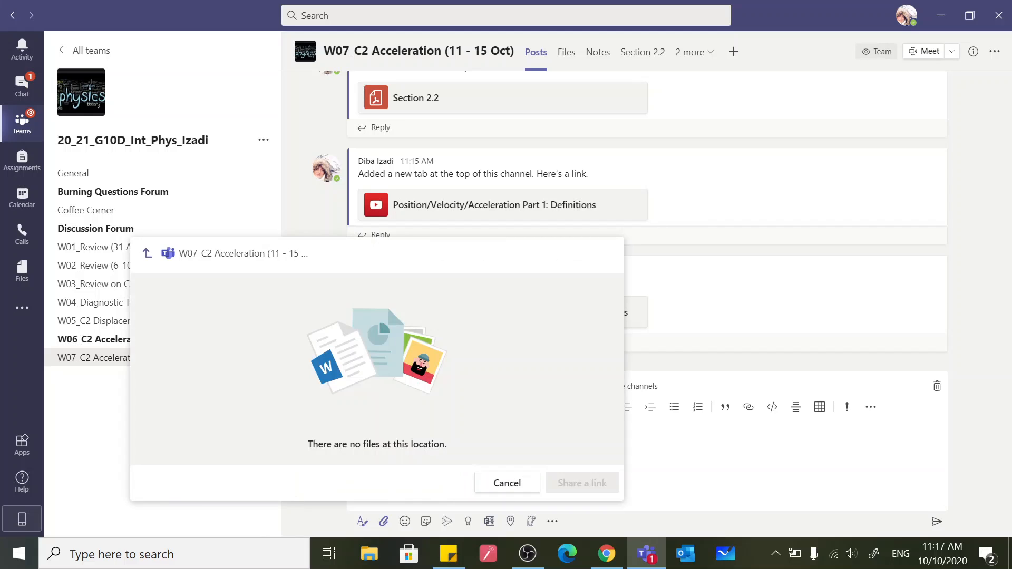
click(143, 252)
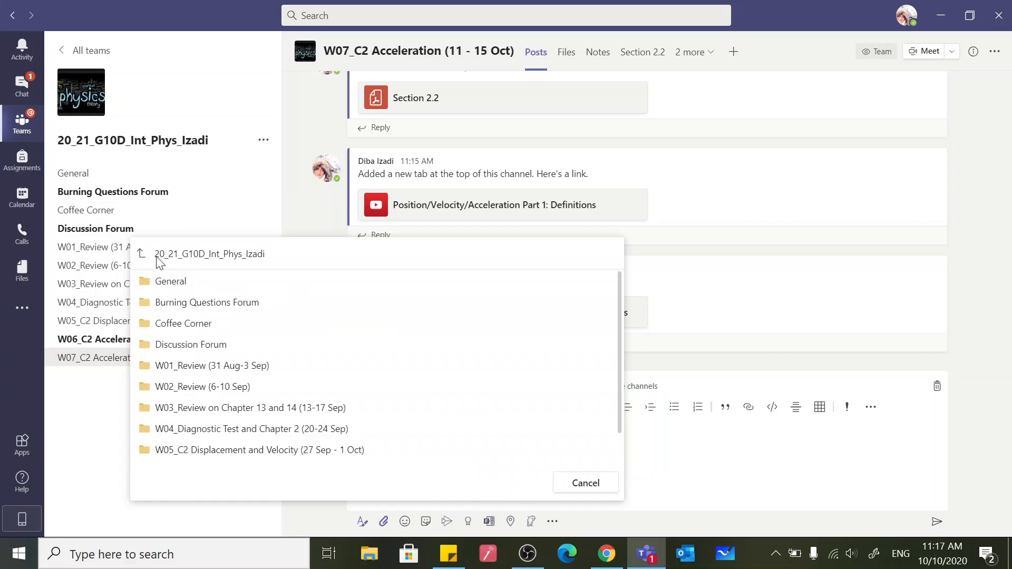
click(176, 285)
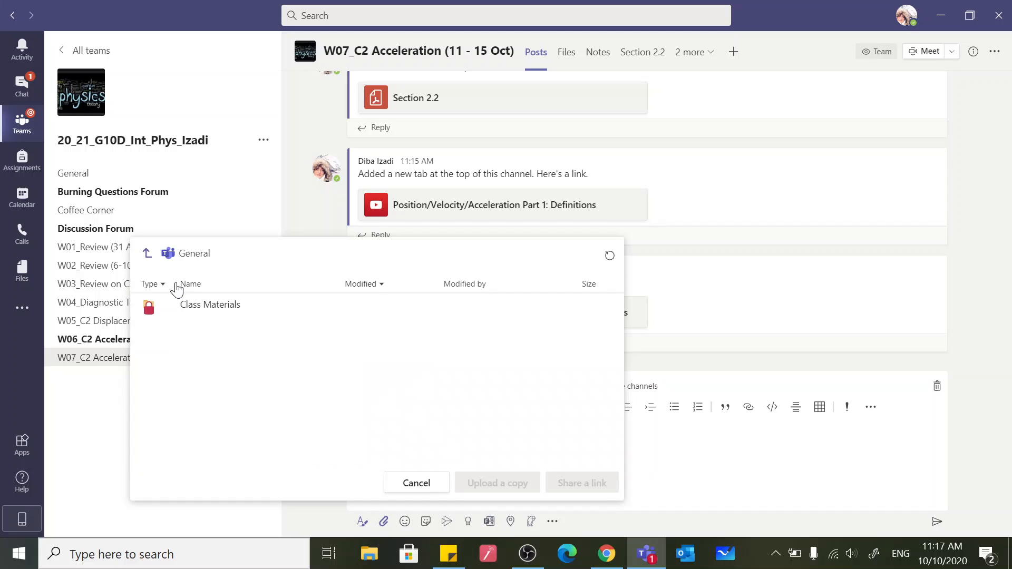
click(203, 311)
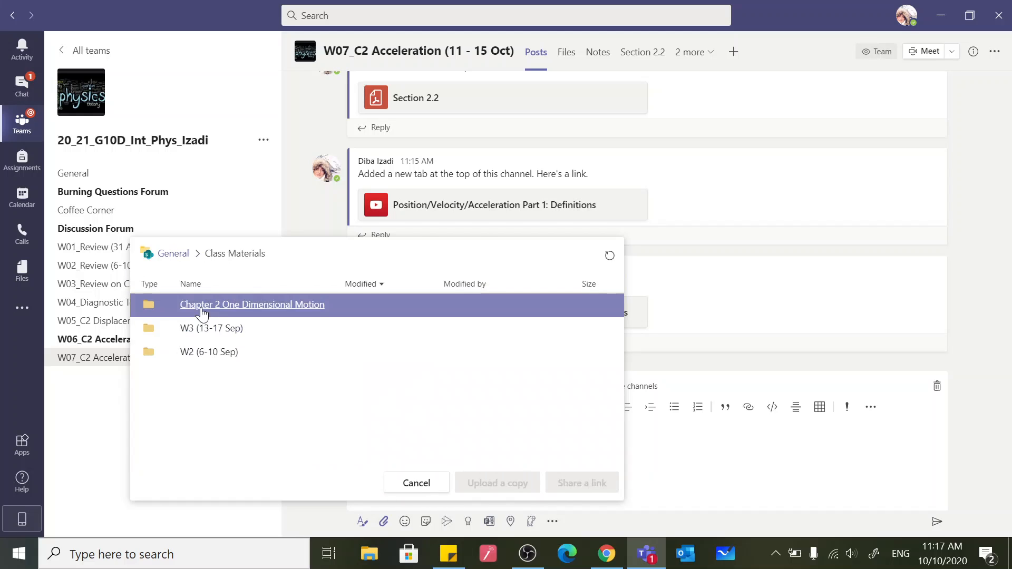
click(207, 331)
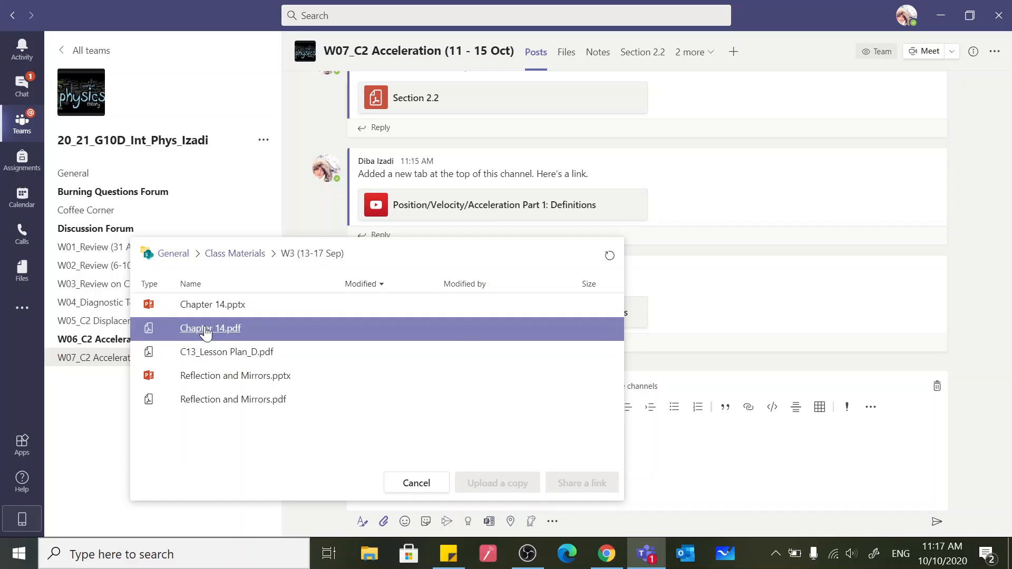
click(225, 378)
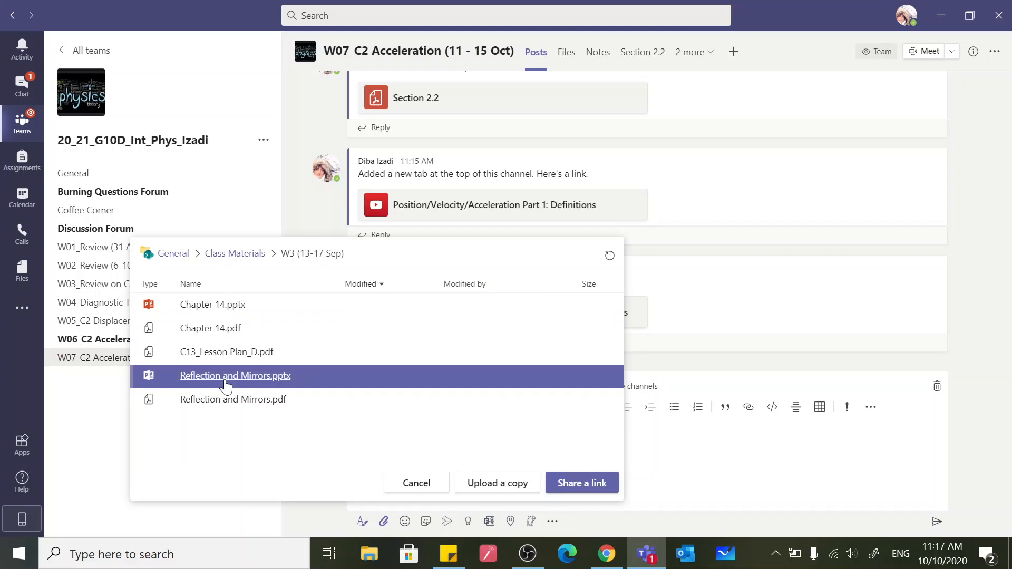
click(599, 488)
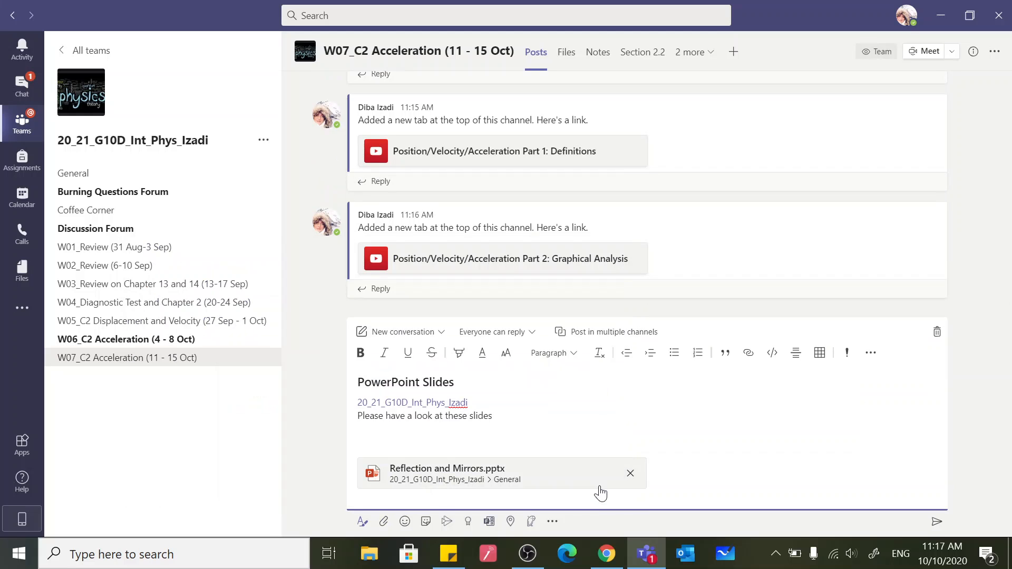
click(937, 527)
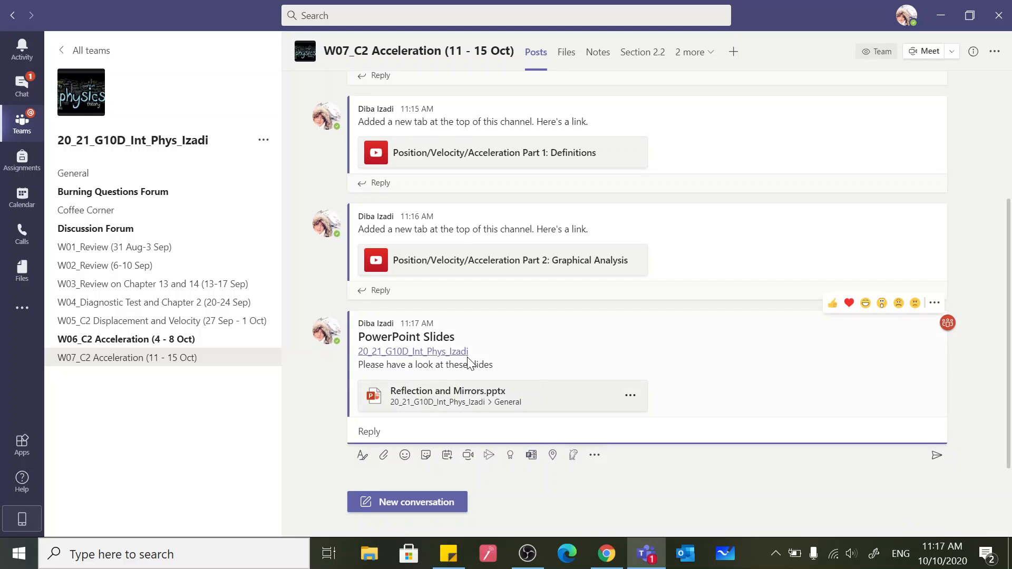
Review the channel's posts, from the PowerPoint Slides message up to the Section 2.2 link and back
mouse_move(452, 355)
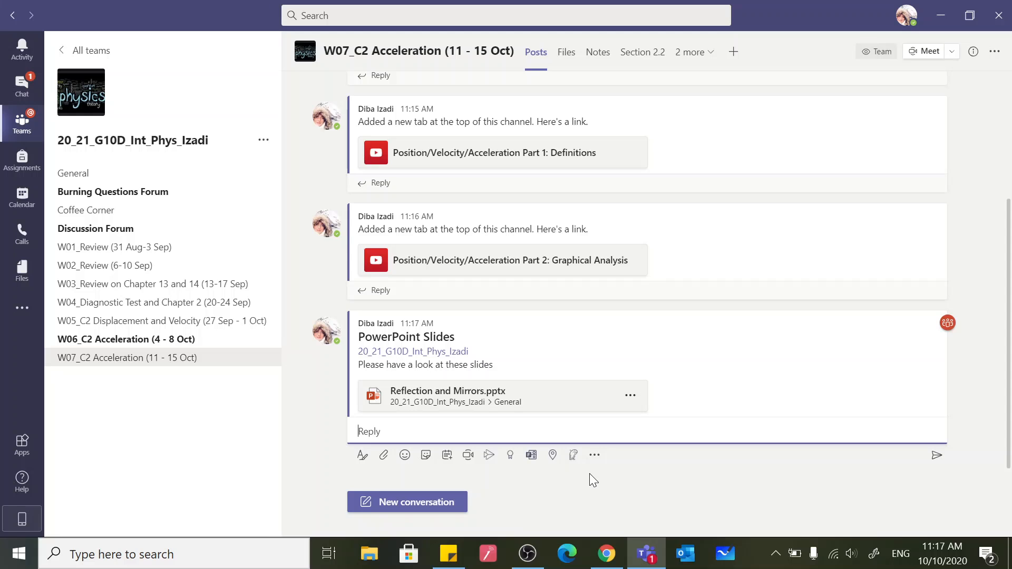
scroll(689, 328, up, 3)
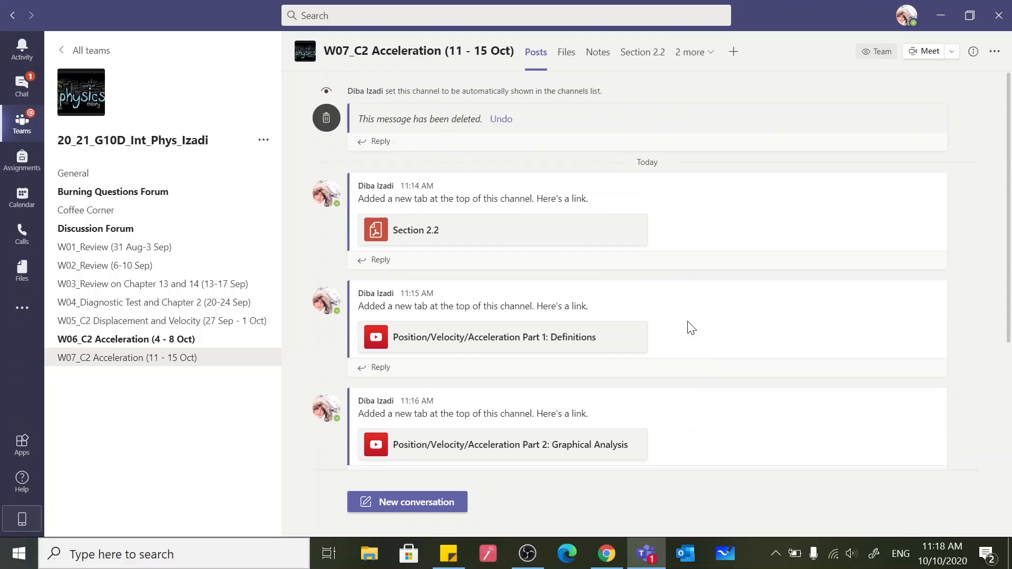
scroll(691, 327, down, 3)
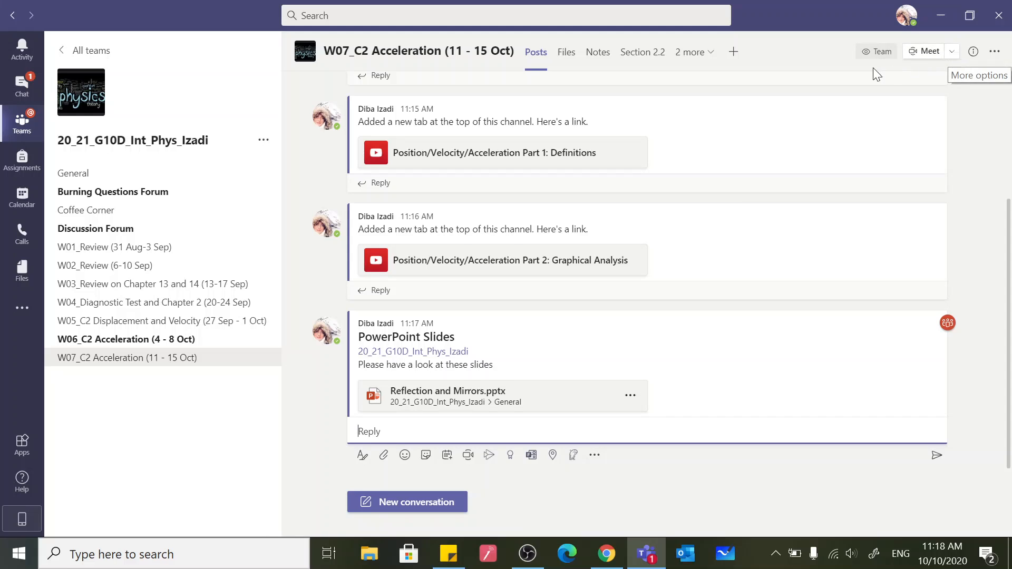
Start scheduling a meeting in the W07_C2 Acceleration channel, titled Physics 10D, and set its date to Oct 12, 2020
click(952, 55)
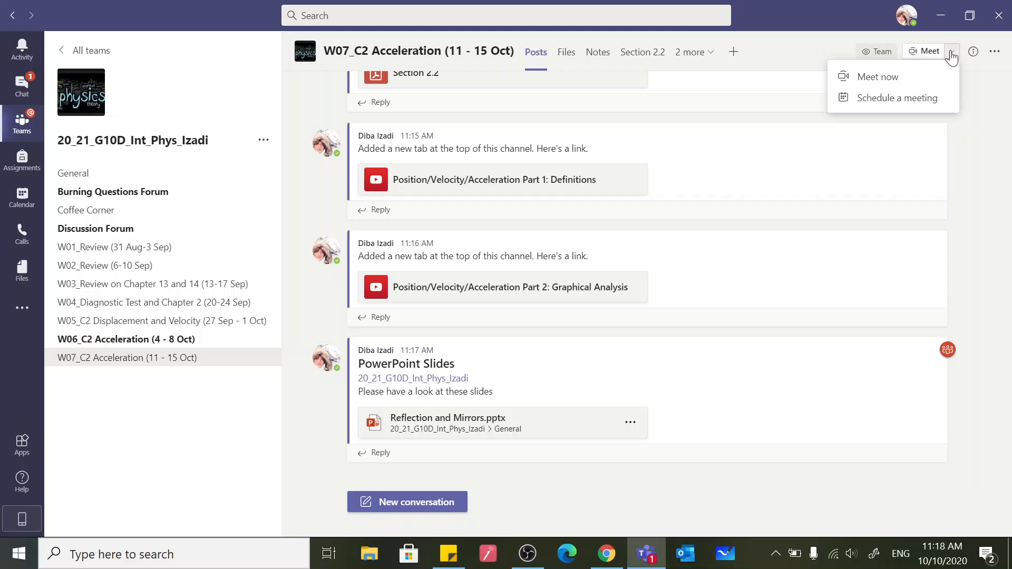
click(907, 98)
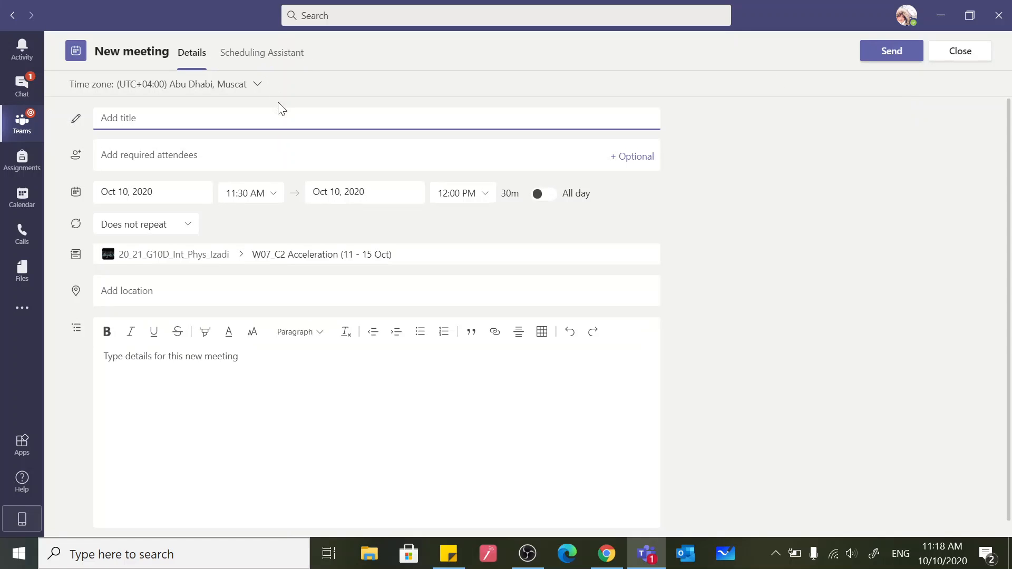
text(Physics 10D)
click(153, 192)
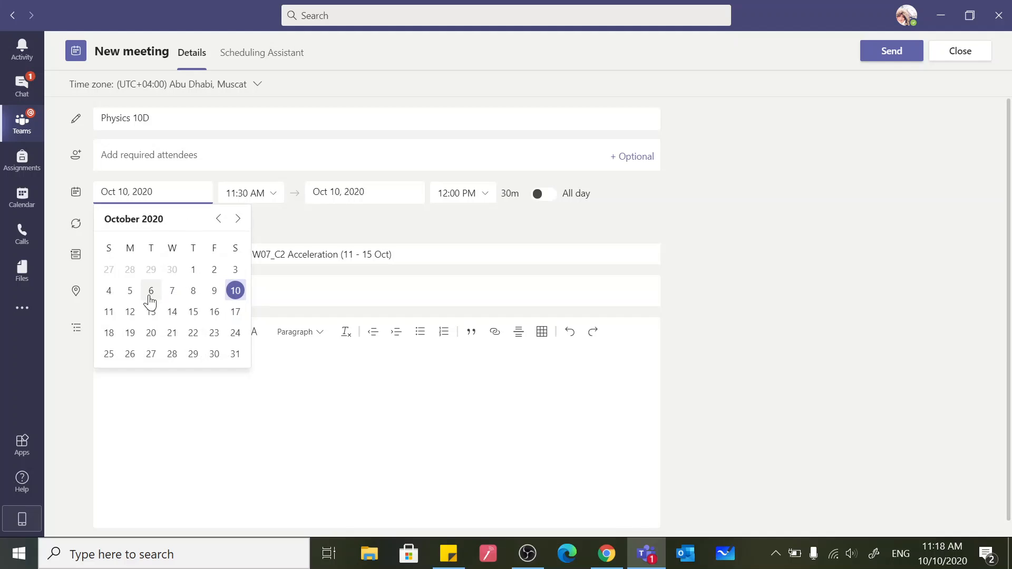
click(132, 309)
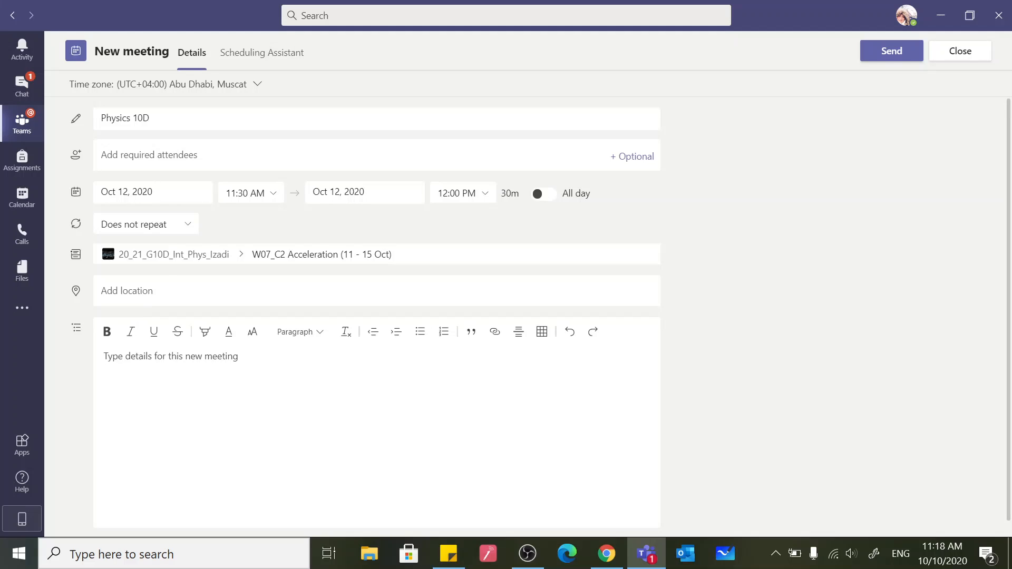
Set the meeting to start at 11:45 AM and end at 12:55 PM
click(271, 196)
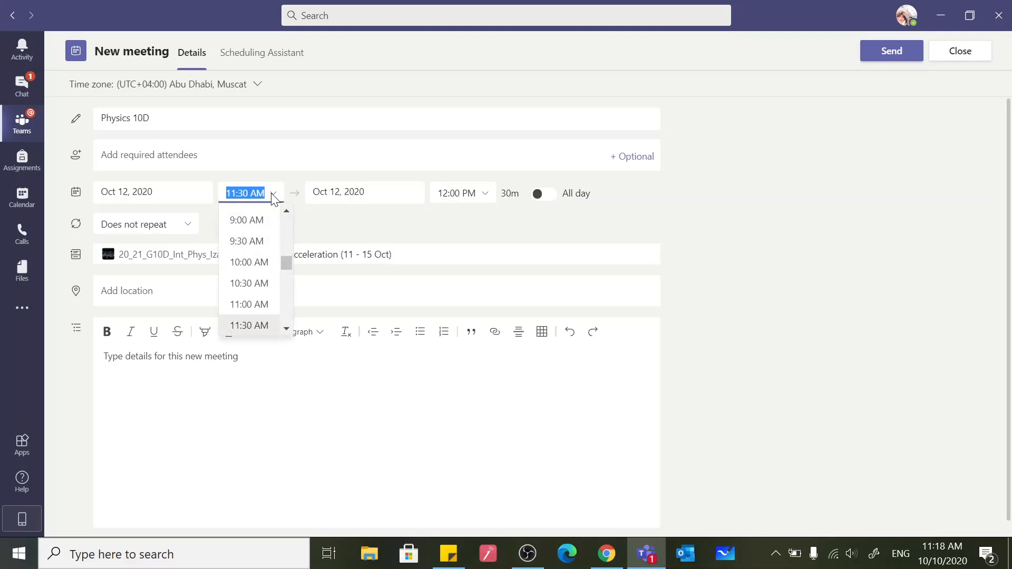
click(252, 325)
click(243, 193)
key(Delete)
key(BackSpace)
text(45)
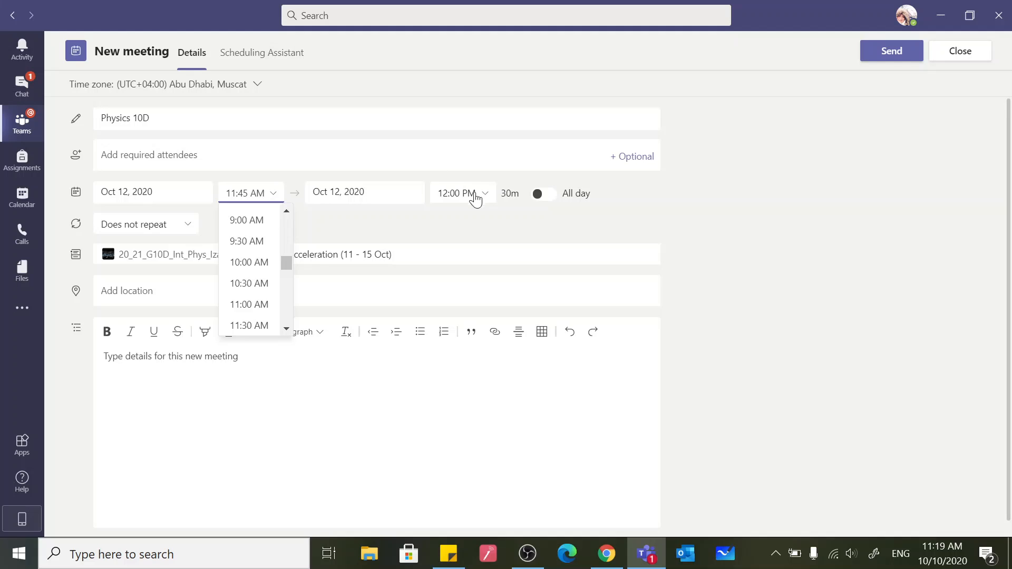
key(Tab)
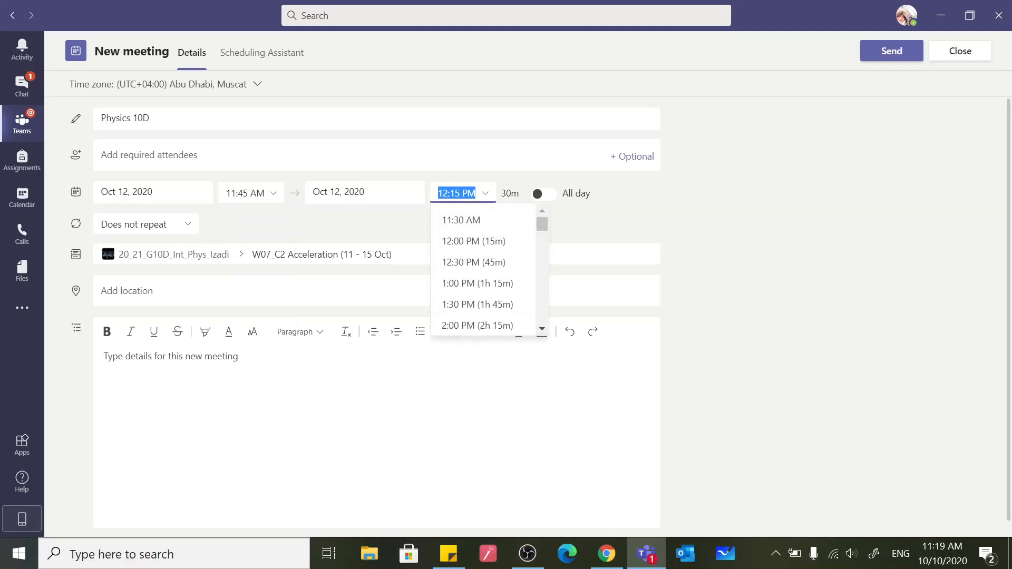
click(455, 193)
key(BackSpace)
text(5)
click(750, 193)
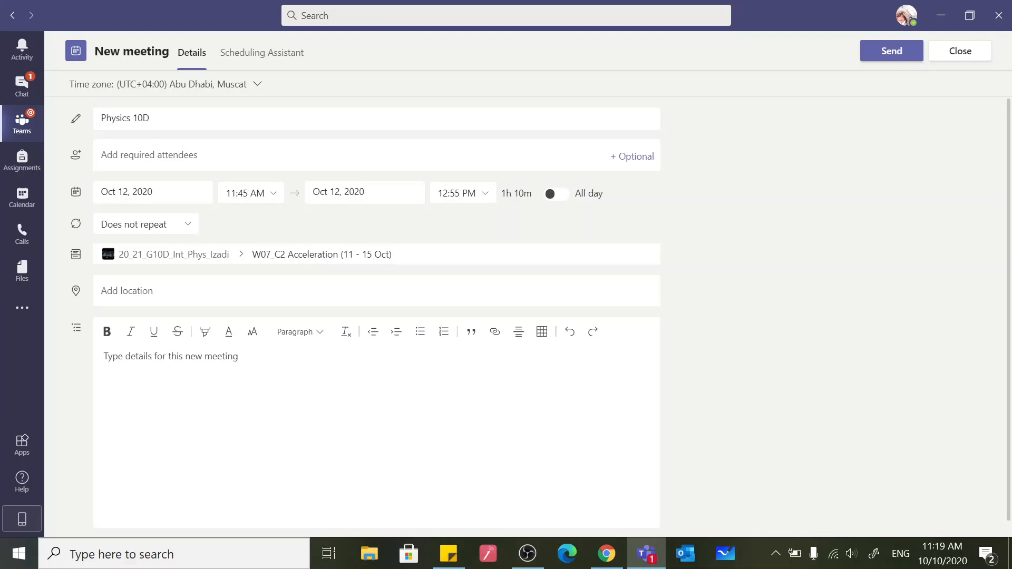
Enter "Please check the class materials in the channel." as the meeting details
click(170, 357)
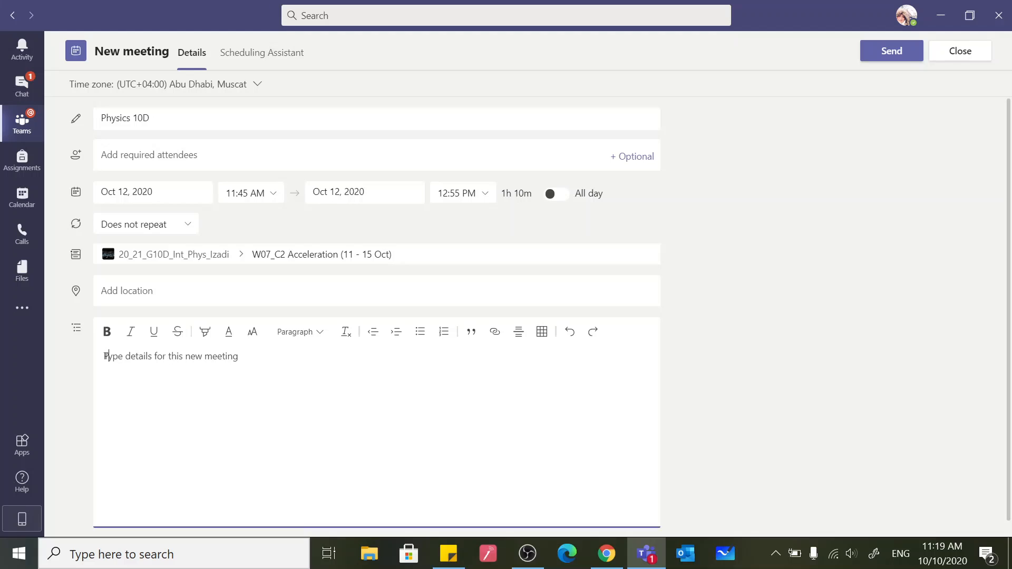
text(Please)
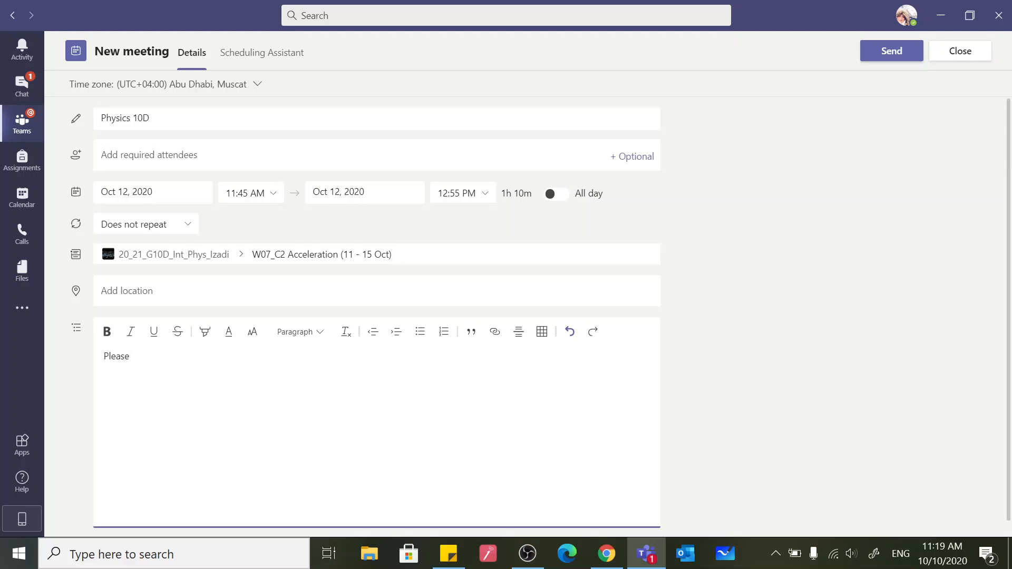
text( check the class materials i)
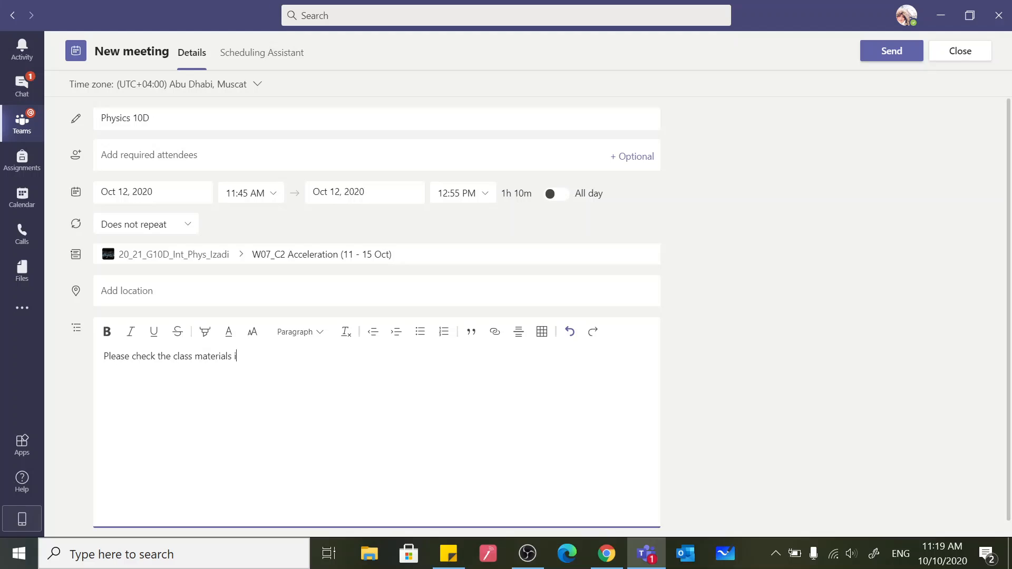
text(n the channel.)
Invite an external guest as a required attendee by entering the guest's e-mail address
click(176, 156)
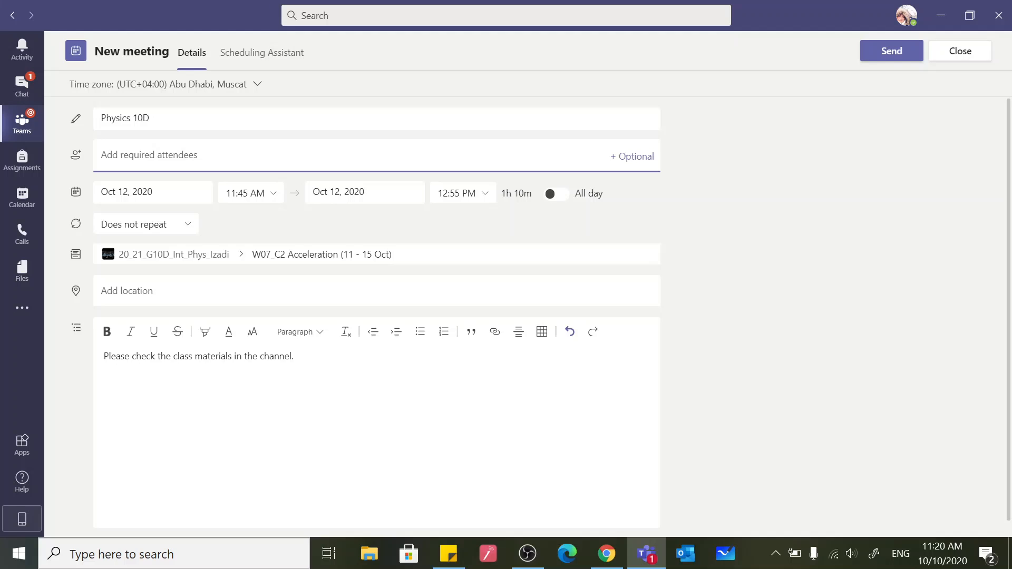
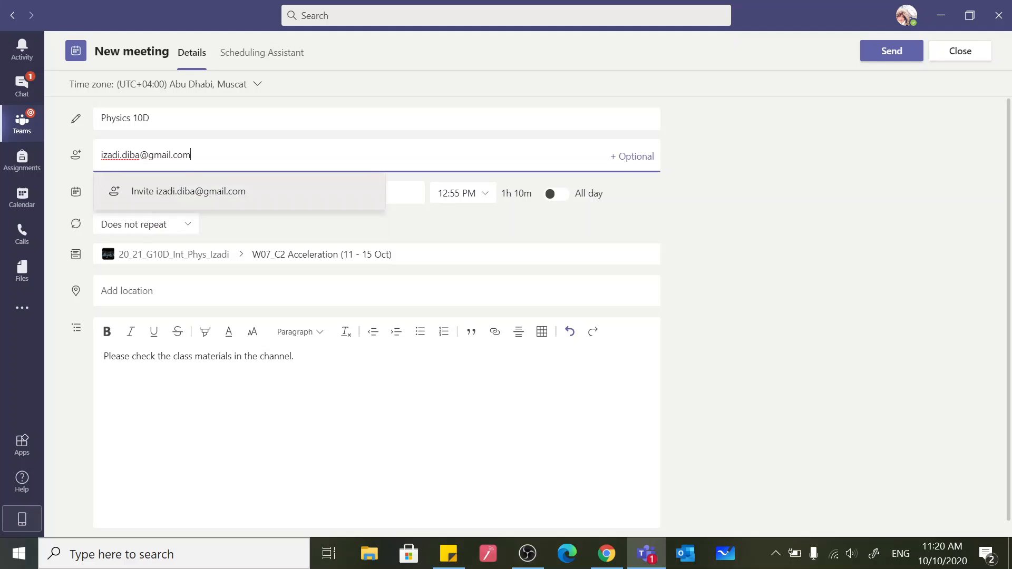
click(192, 191)
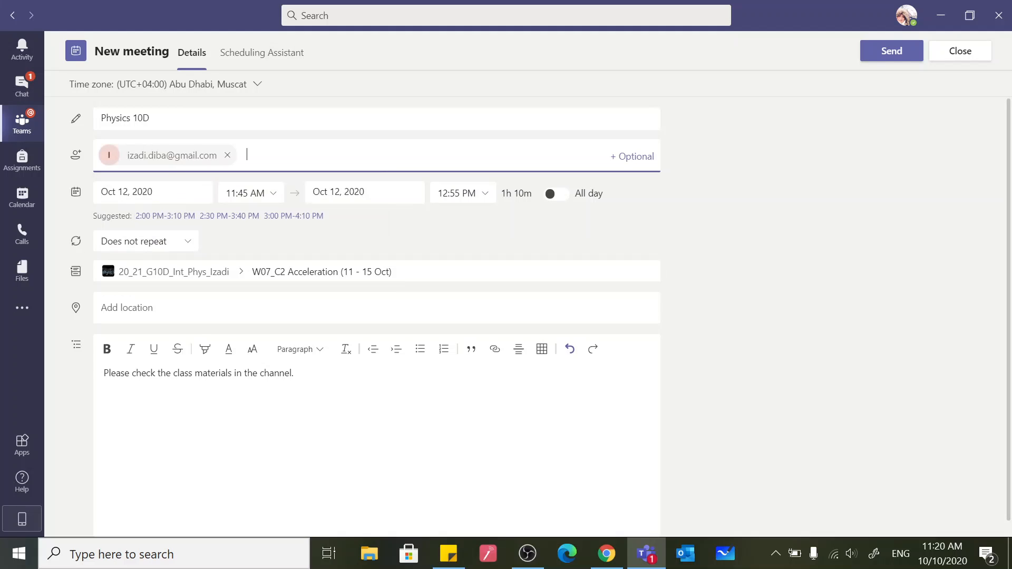
Look up a colleague by surname and add that person as a second required attendee
text(mohammadian)
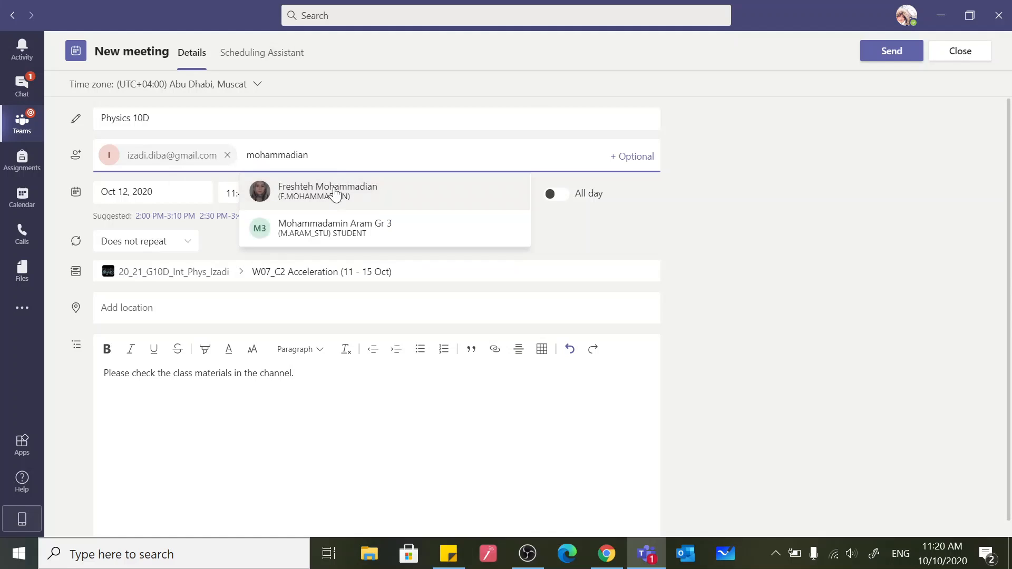
click(334, 193)
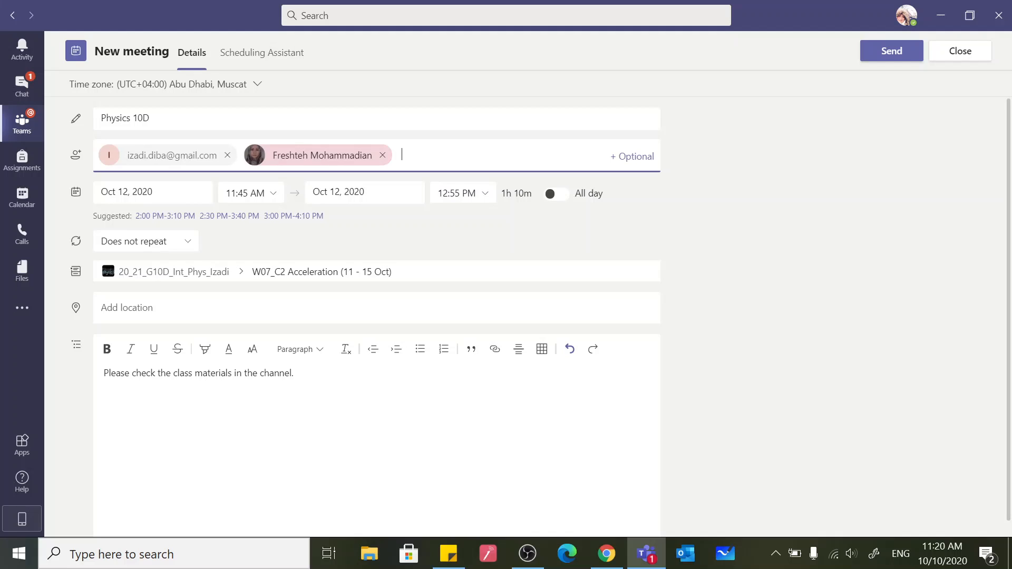
scroll(376, 318, down, 1)
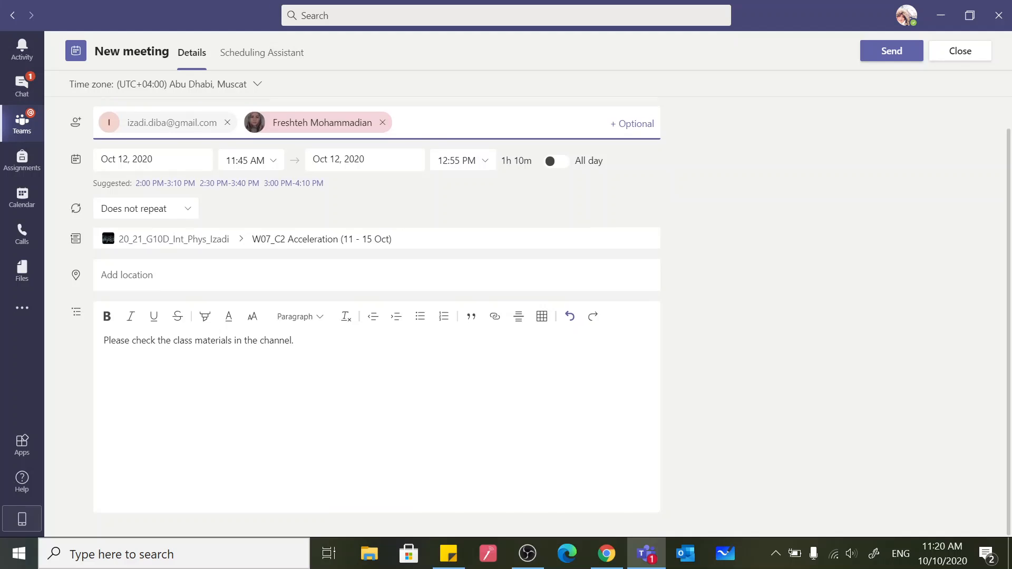
scroll(376, 317, up, 1)
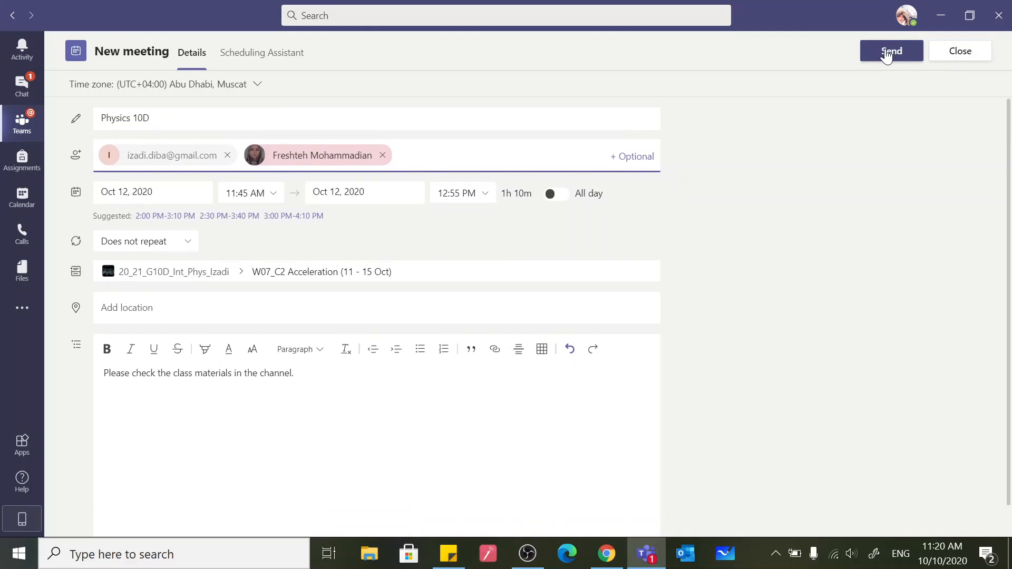
Remove both required attendees from the Physics 10D meeting and send it to the channel
click(383, 155)
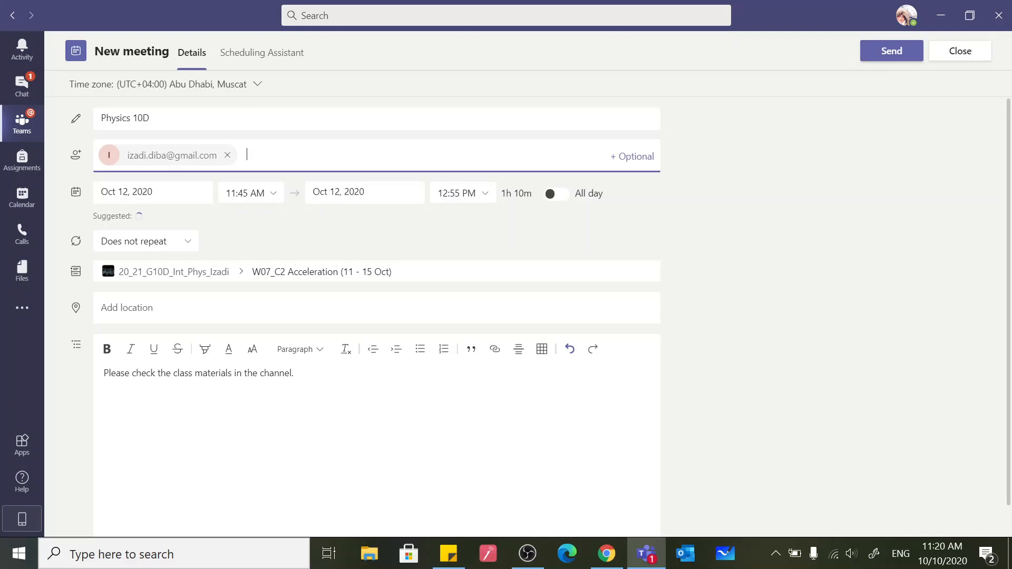
click(227, 155)
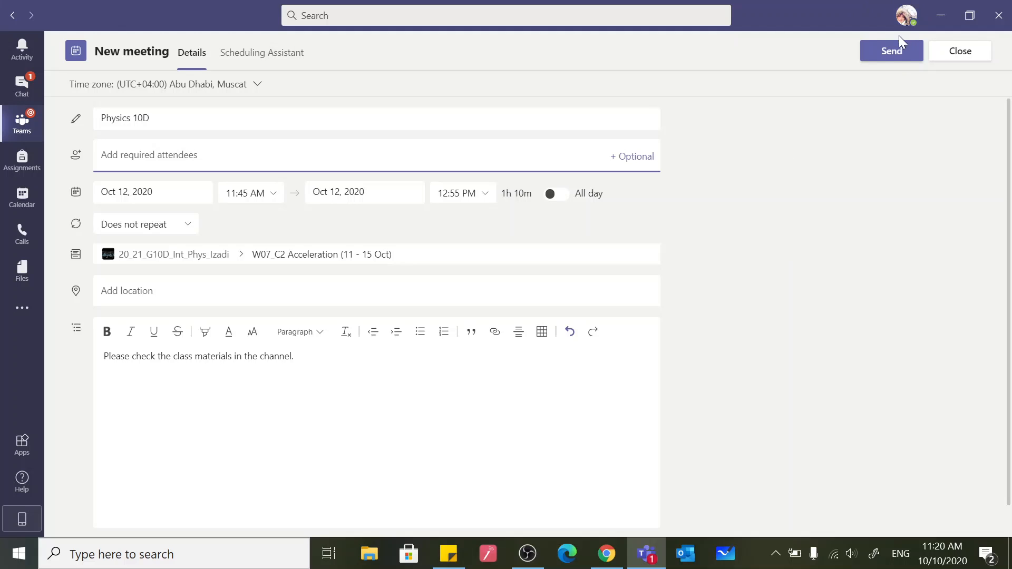
click(892, 55)
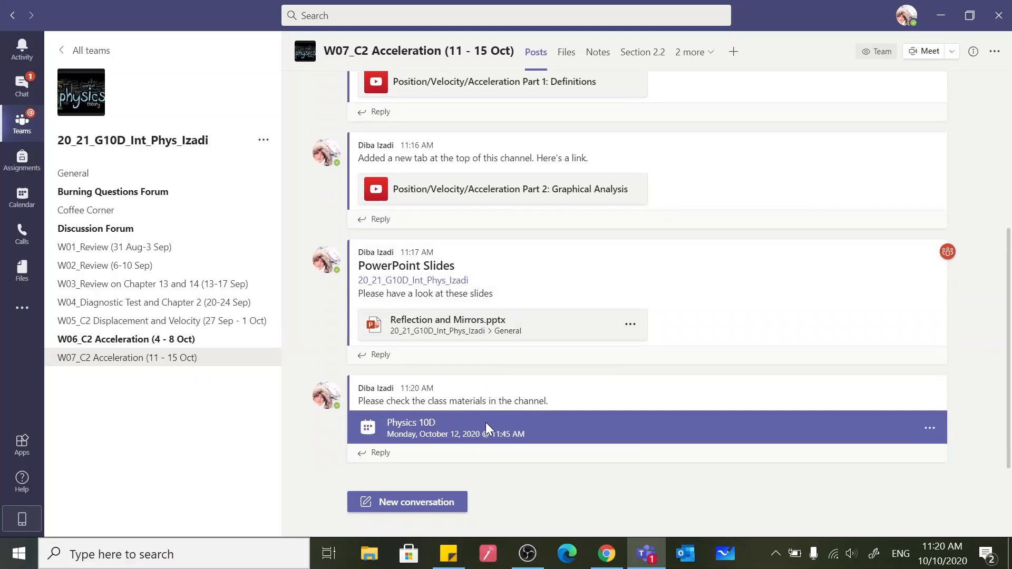
Open the meeting options of the posted Physics 10D meeting and review the choices for who can bypass the lobby
click(422, 429)
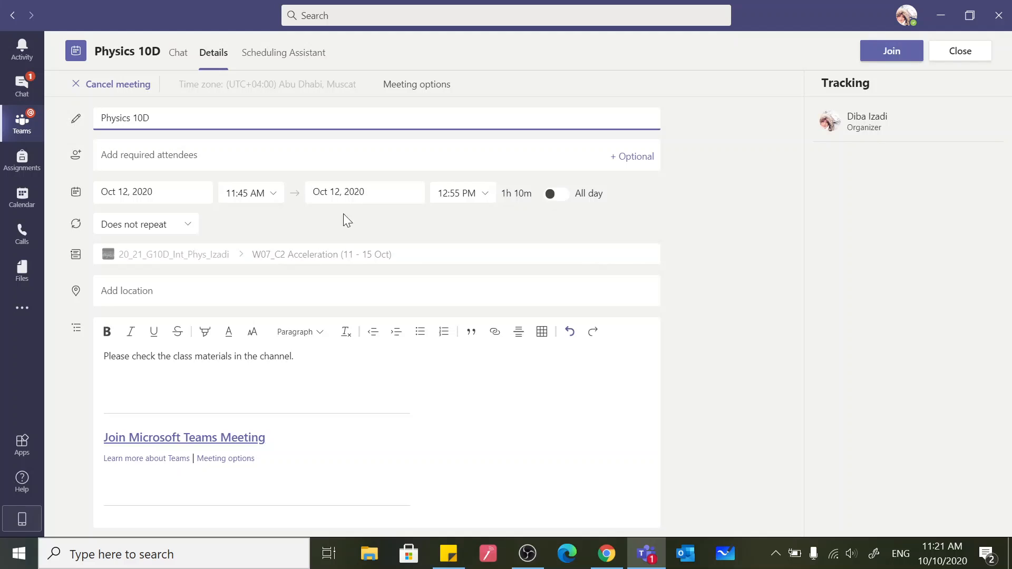
click(415, 86)
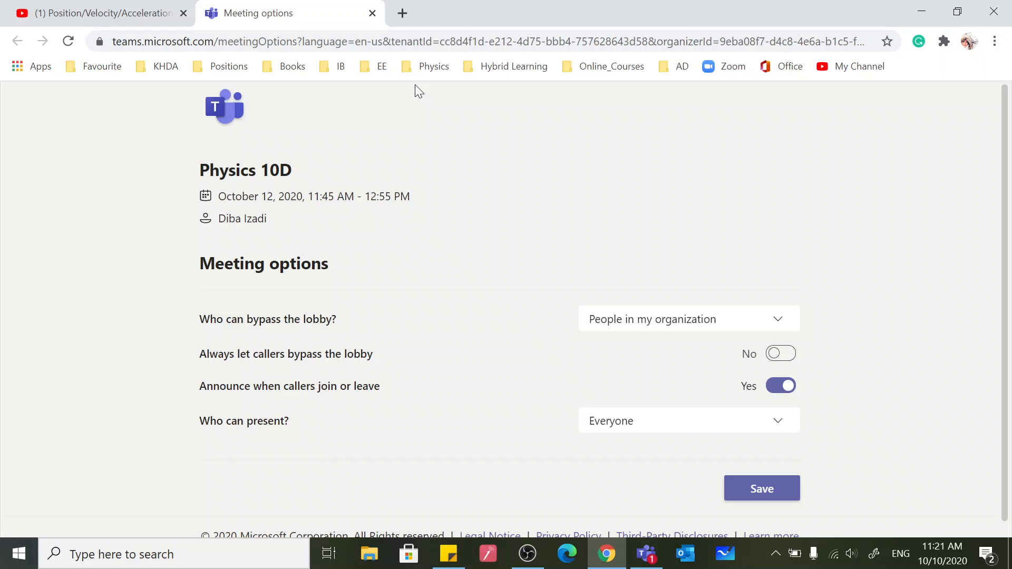
scroll(464, 262, down, 1)
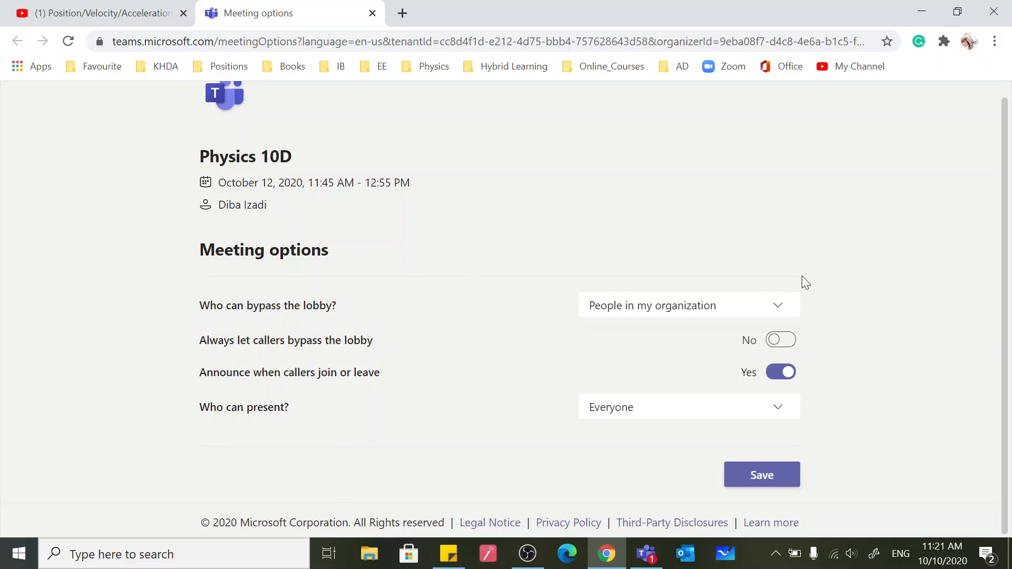
click(780, 312)
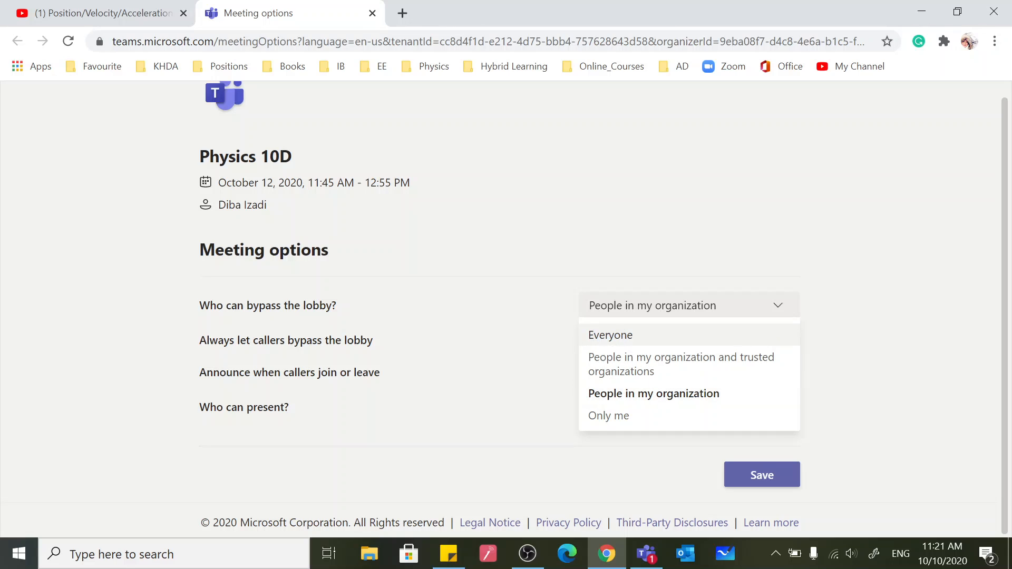
click(522, 340)
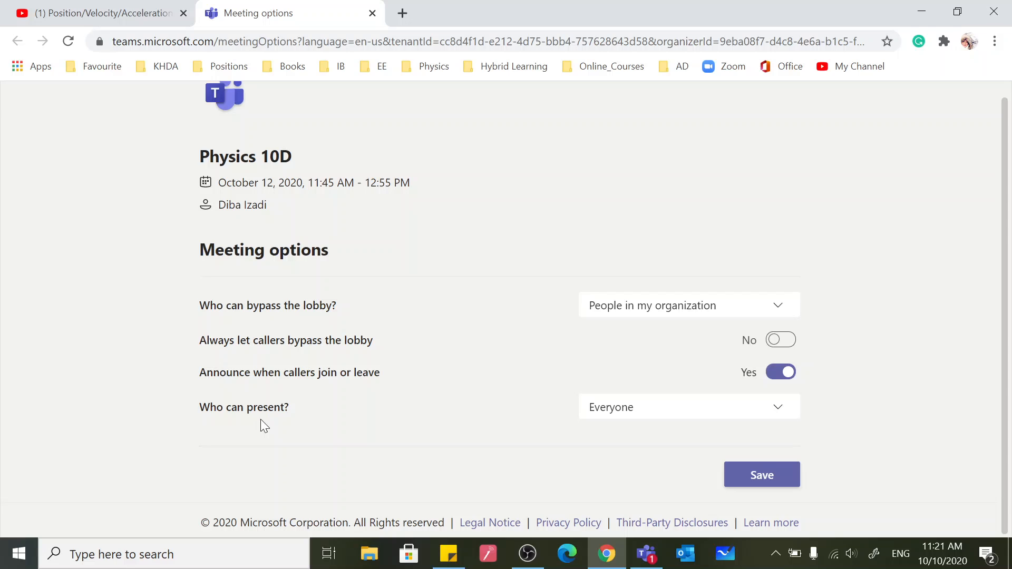
Set who can present to Only me, save the meeting options, and return to the meeting details in Teams
click(774, 413)
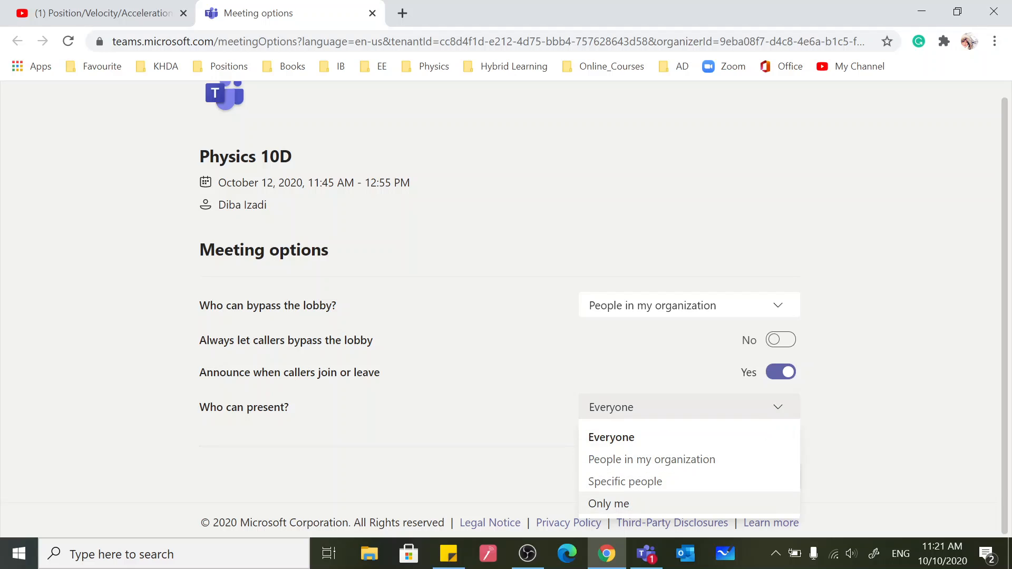
click(610, 504)
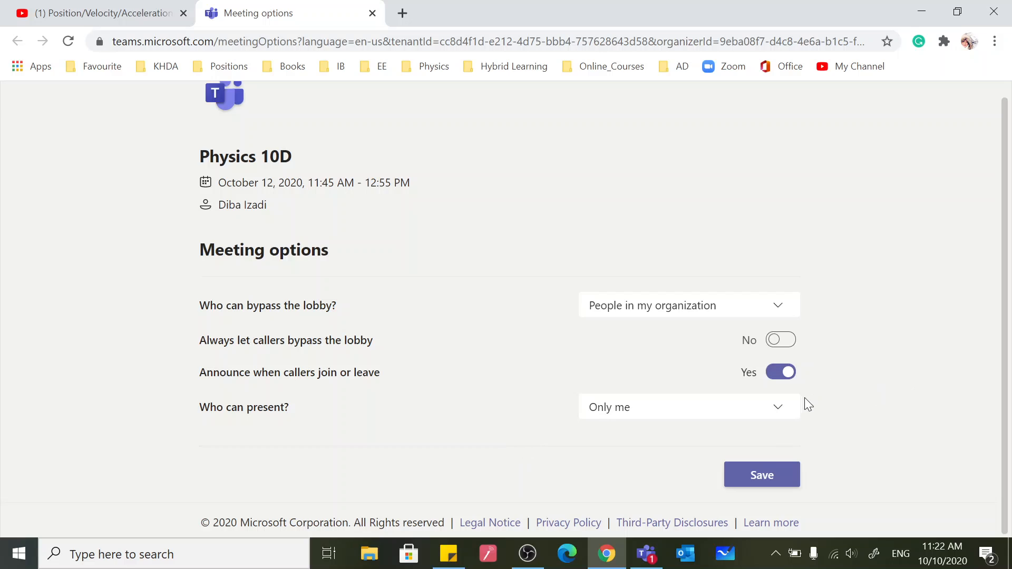
click(777, 413)
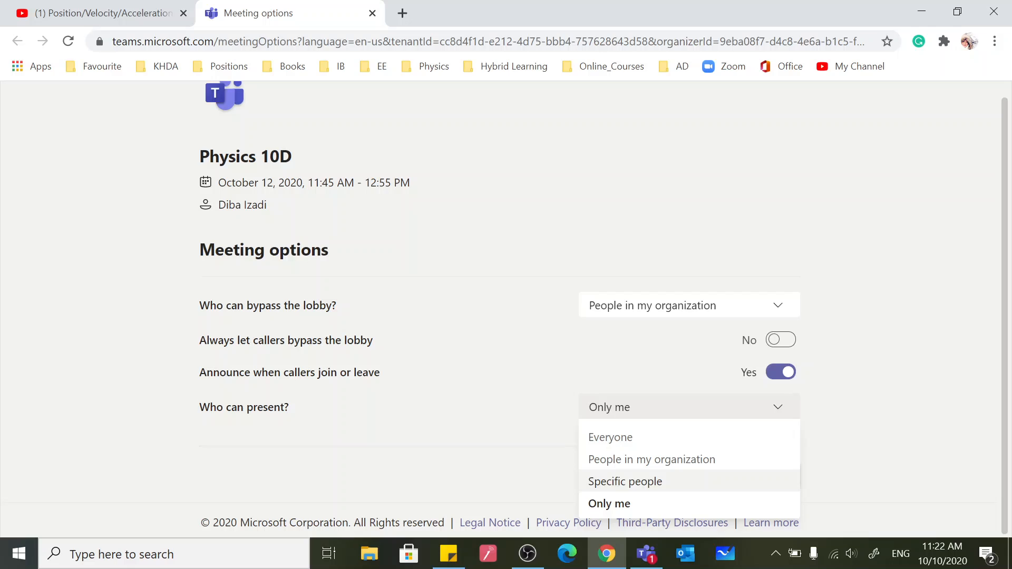
click(612, 511)
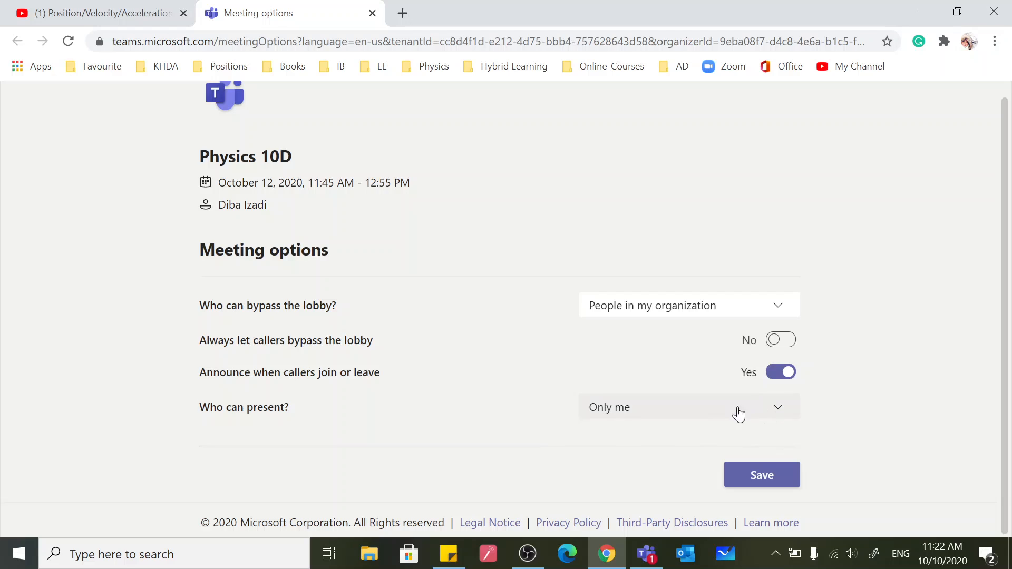
click(769, 483)
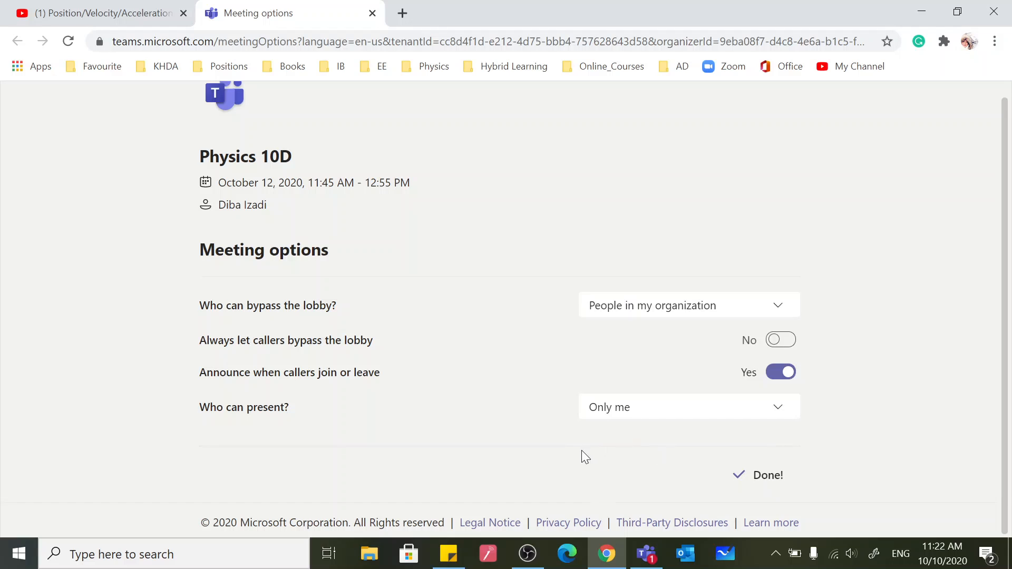
click(922, 10)
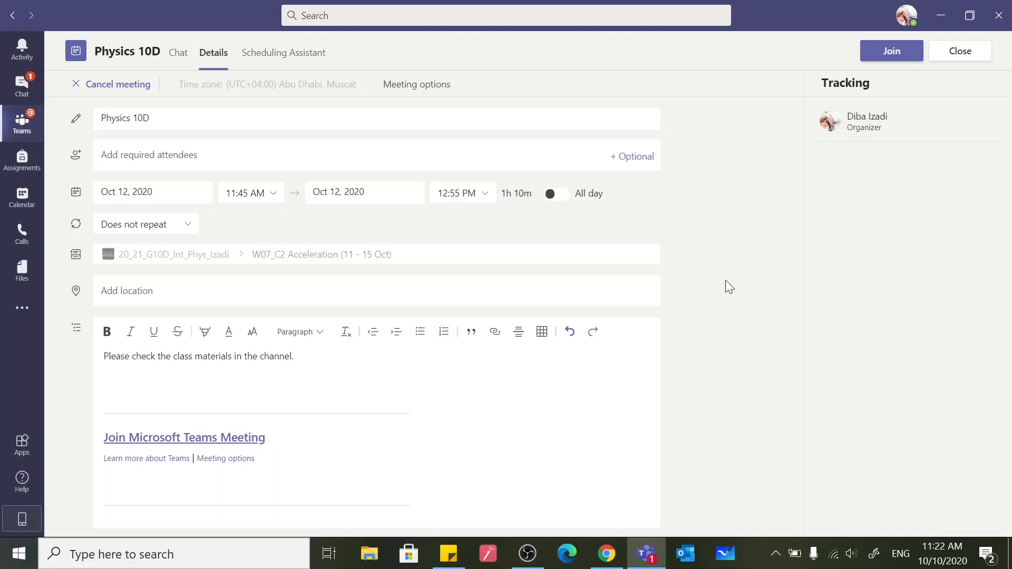
Check the Physics 10D time slot against the organizer's availability in Scheduling Assistant and close the meeting details
click(279, 59)
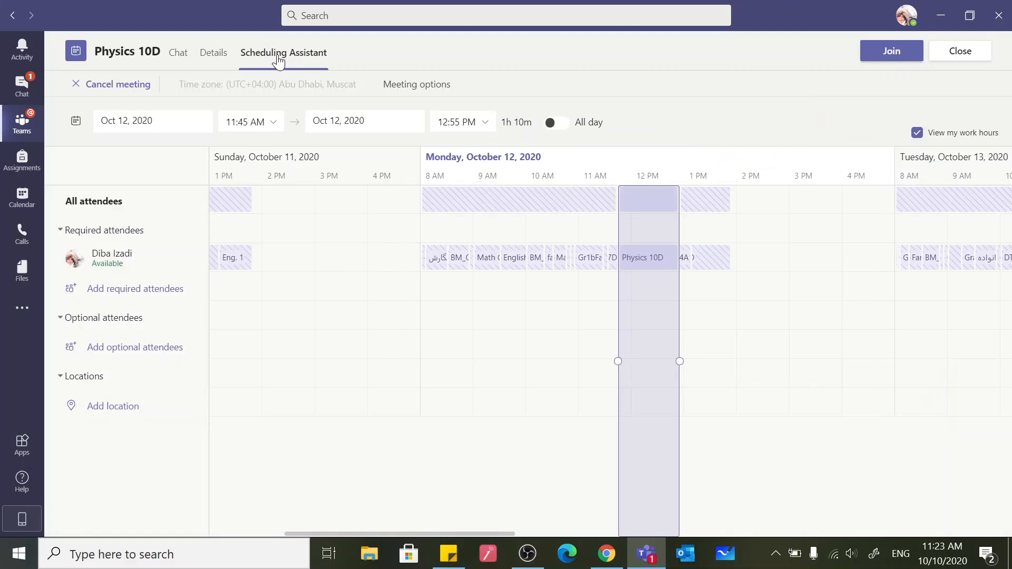
mouse_move(646, 266)
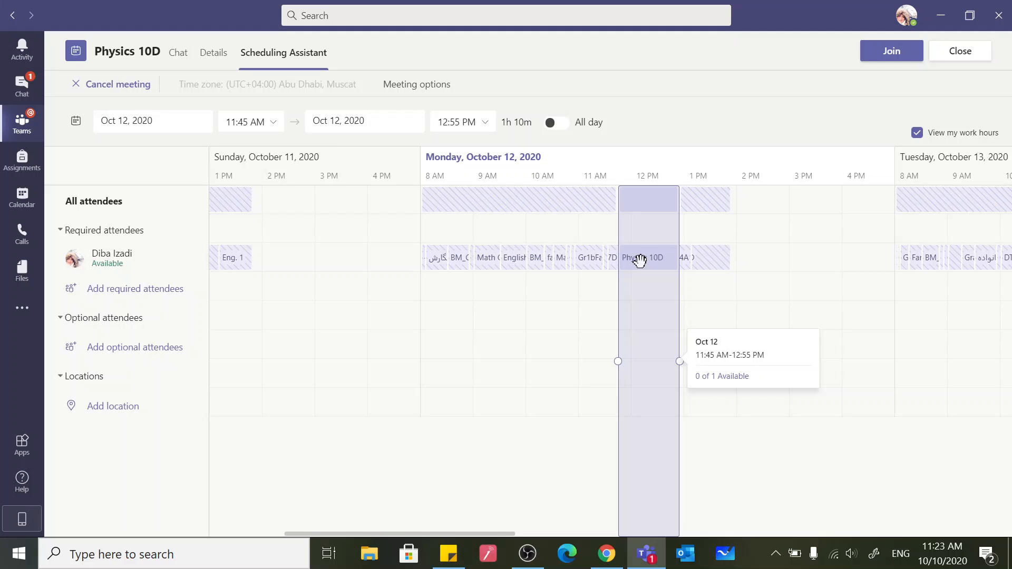
click(960, 51)
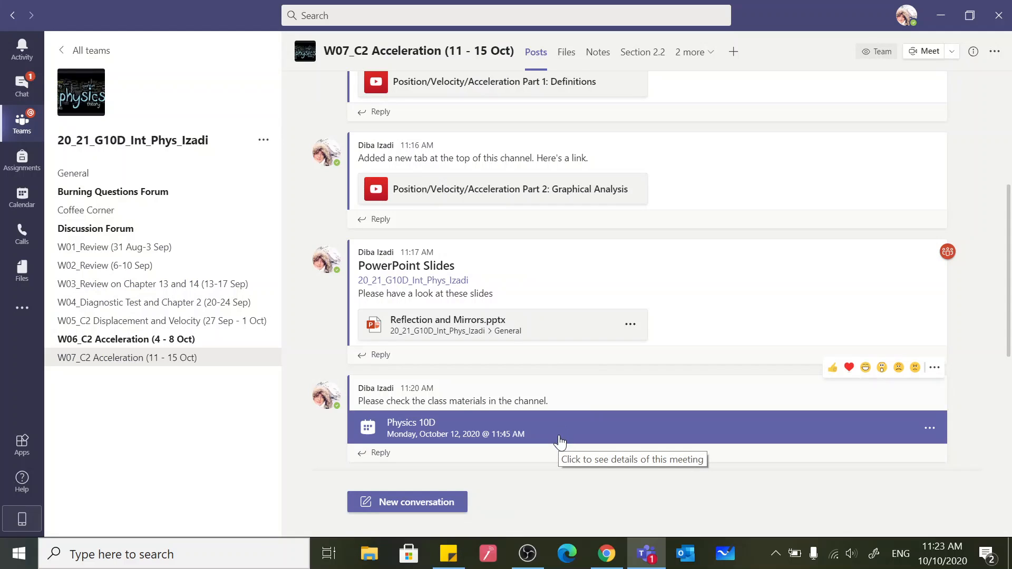
Reopen the Physics 10D meeting from the channel post and join it with the microphone off
click(448, 431)
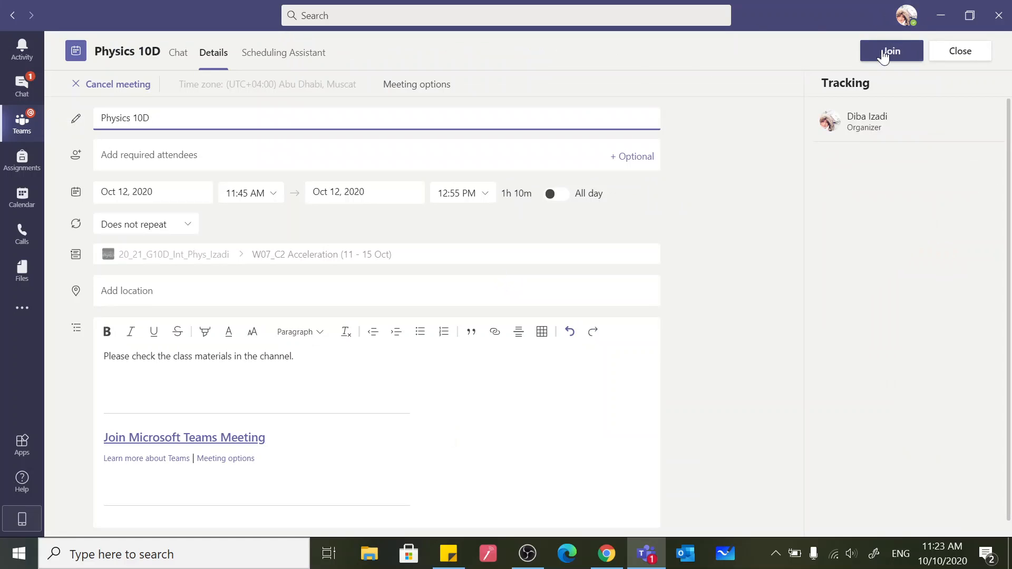
click(883, 55)
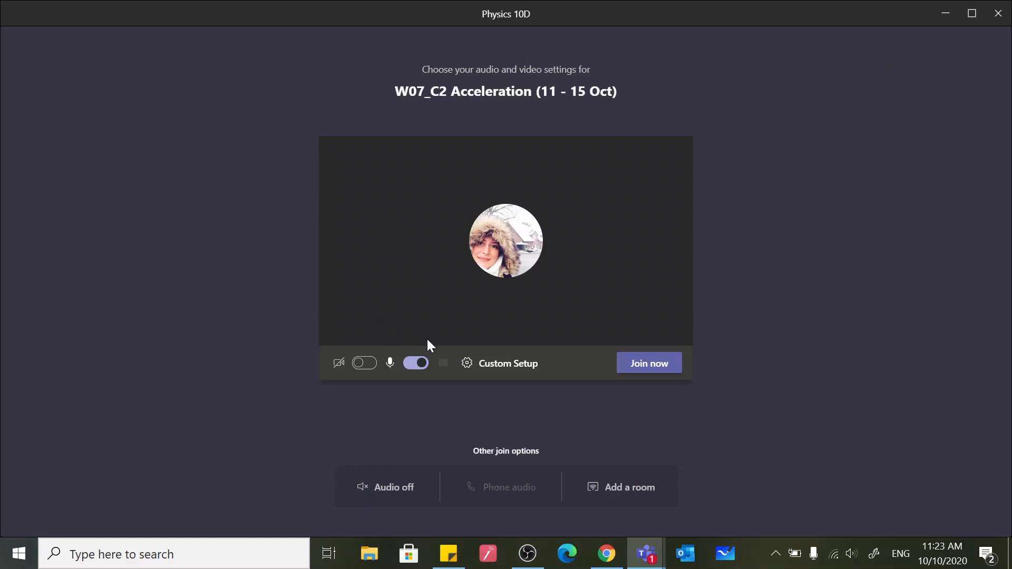
click(416, 363)
click(647, 365)
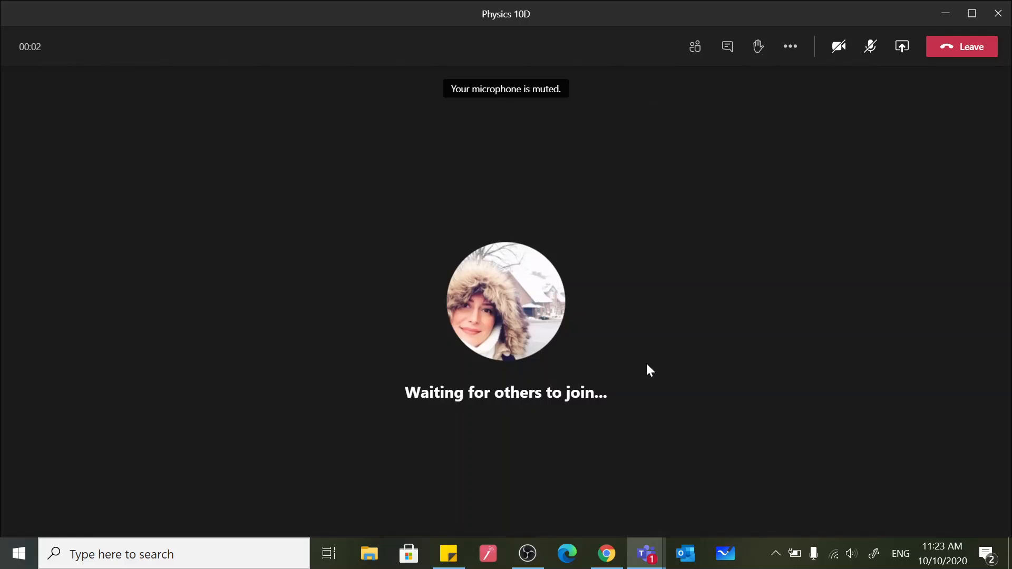
Review the meeting's participant list, chat, and additional actions such as Start recording
click(696, 49)
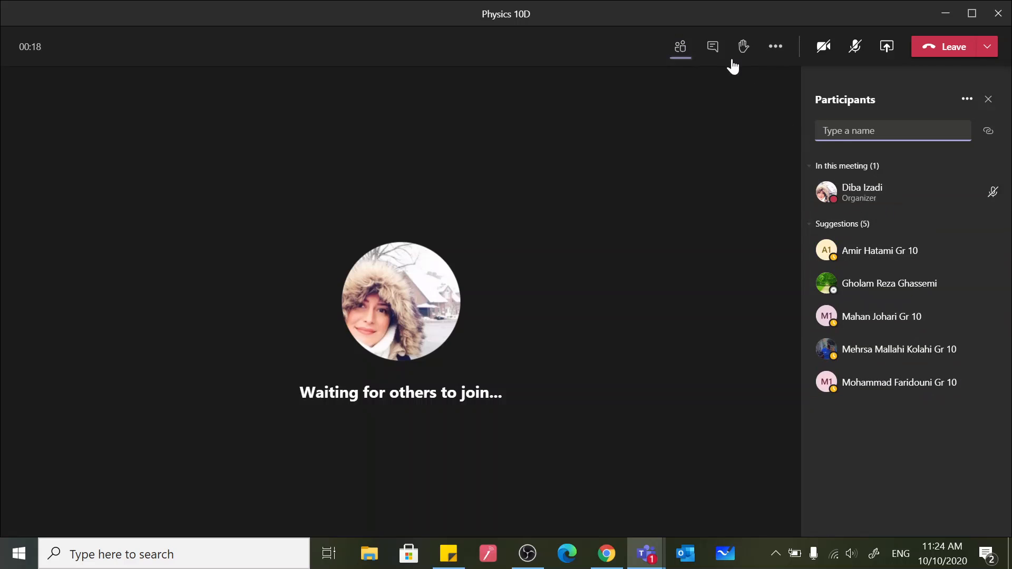
click(713, 49)
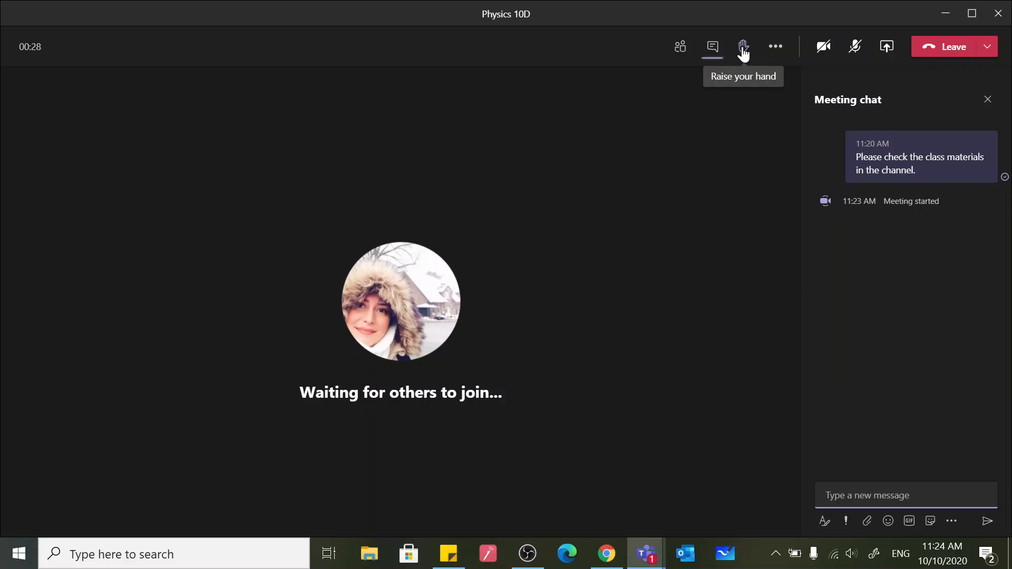
click(775, 49)
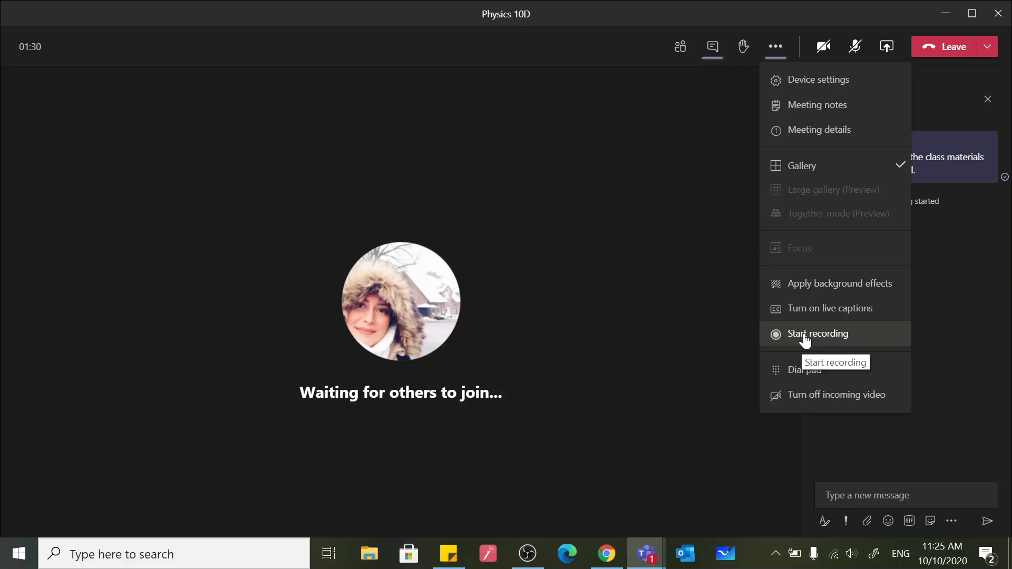
Turn on Include computer sound in the content-sharing options and try to share Microsoft Whiteboard
click(887, 49)
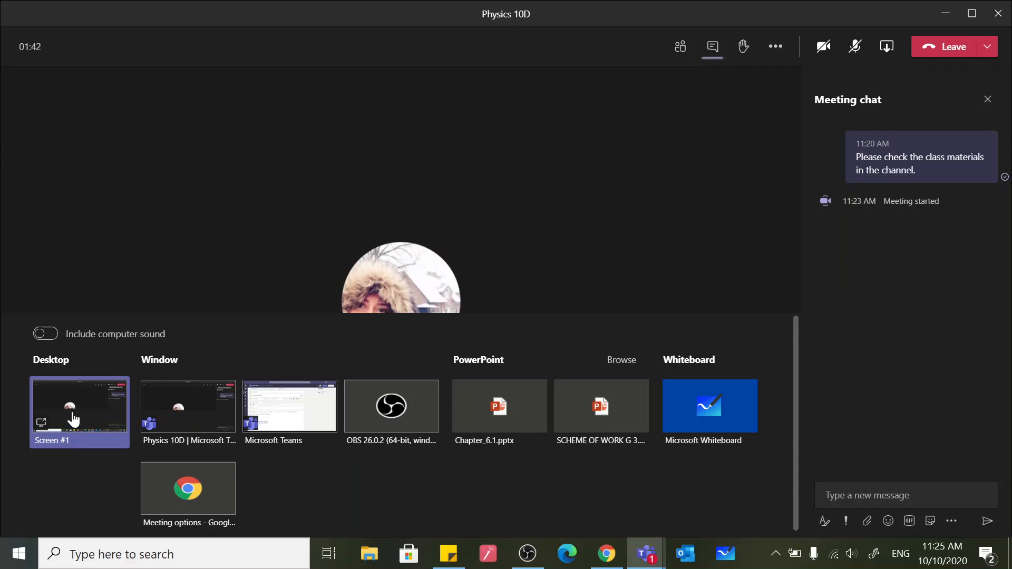
click(50, 337)
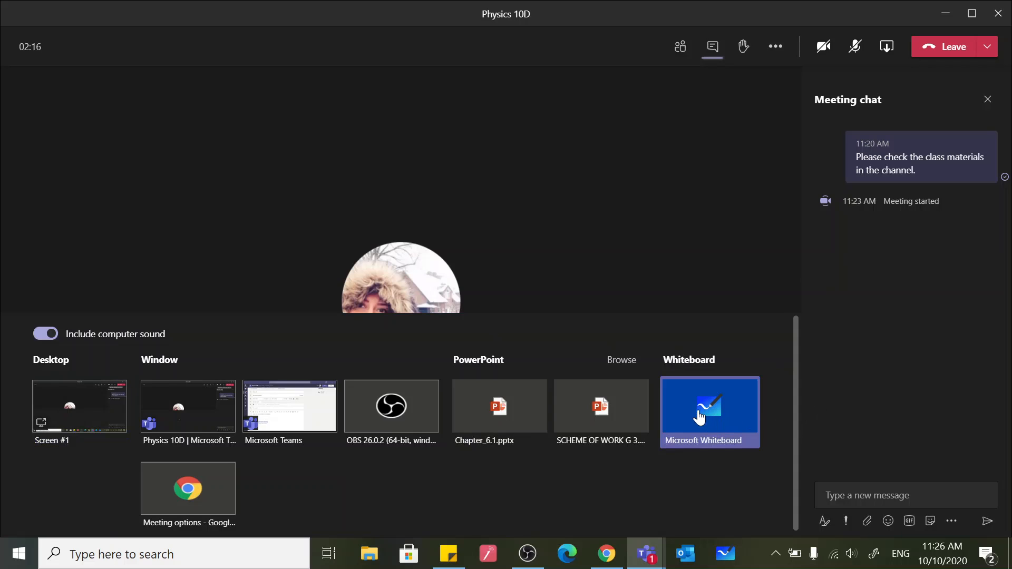
click(699, 417)
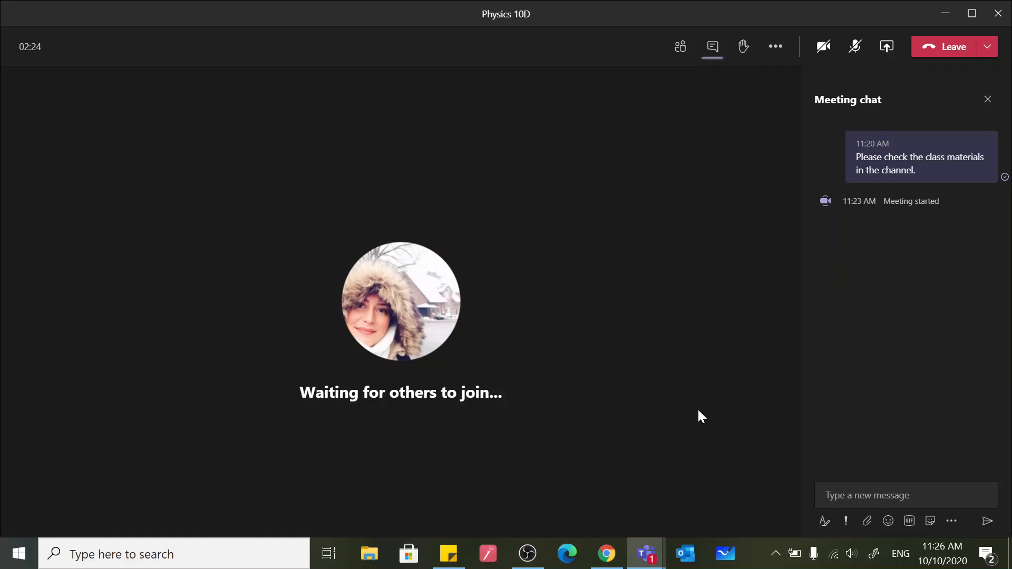
Examine the participant management choices and the Who can present permission in the browser, and return to the Teams meeting
click(680, 50)
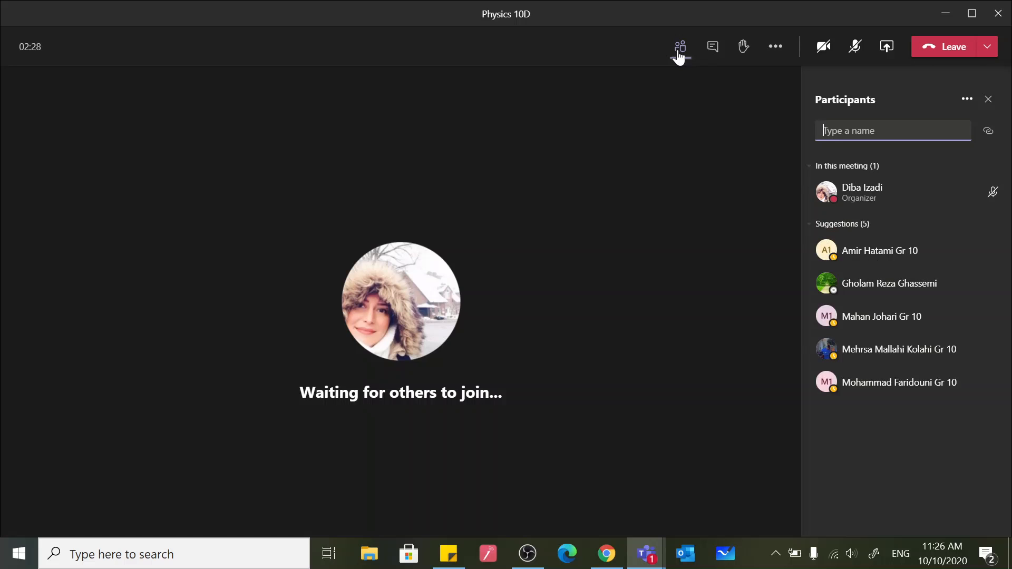
click(968, 101)
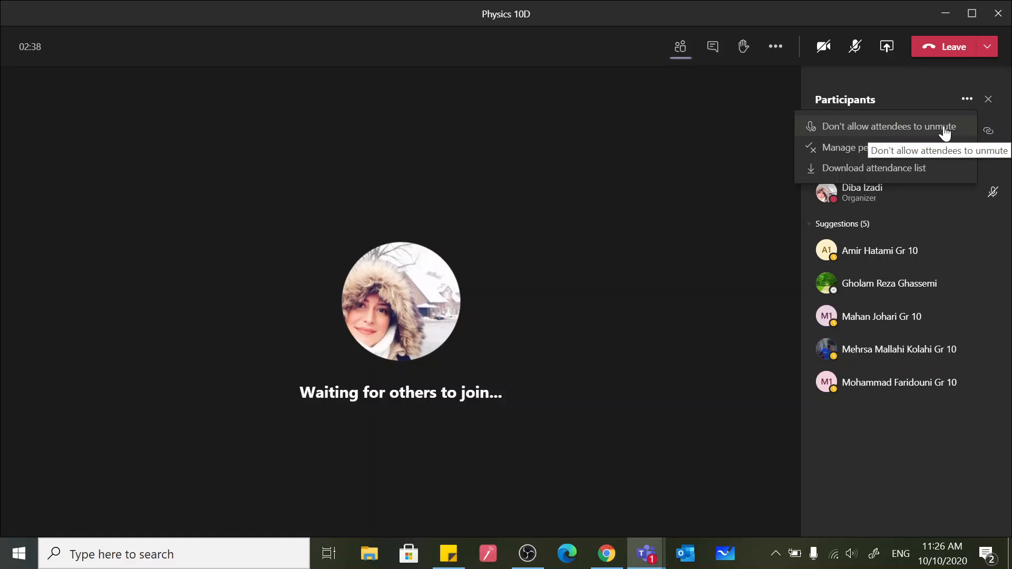
click(842, 154)
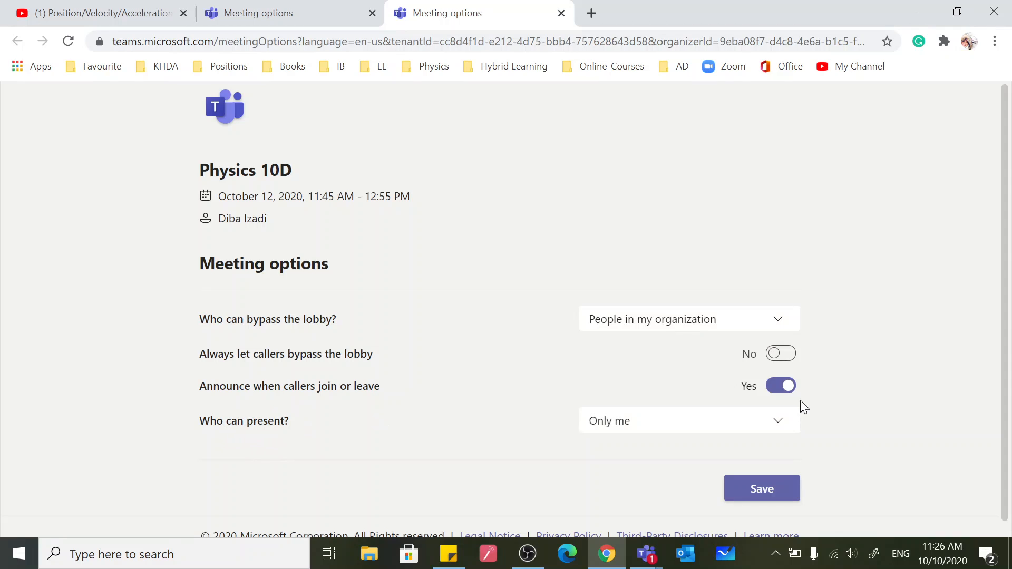
click(777, 425)
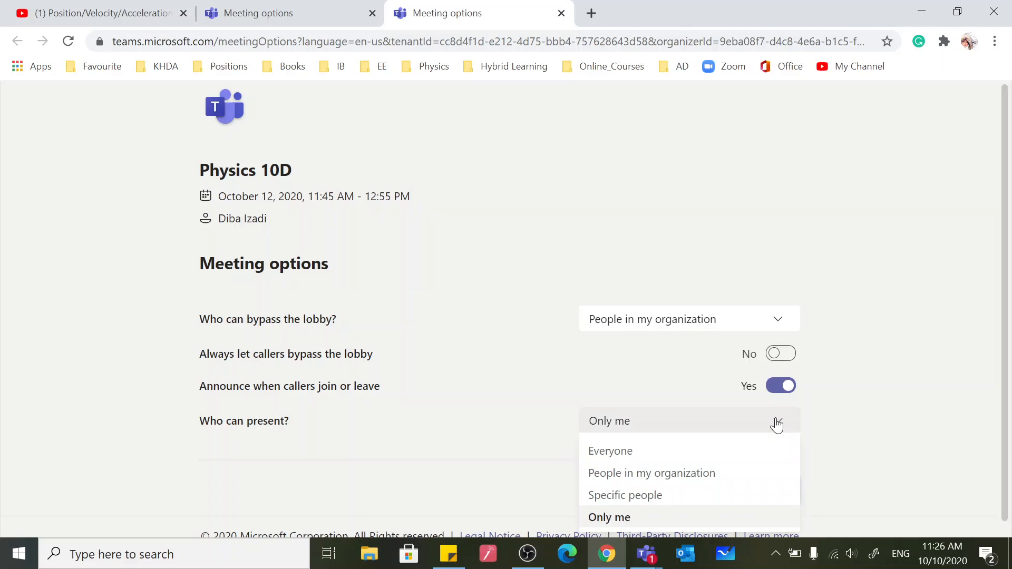
click(777, 425)
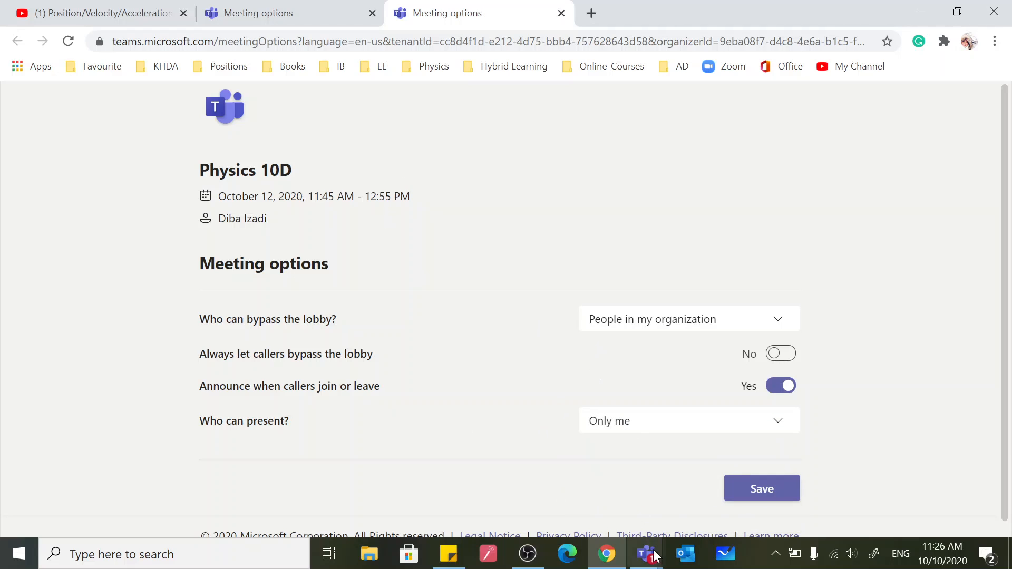
mouse_move(646, 554)
click(736, 489)
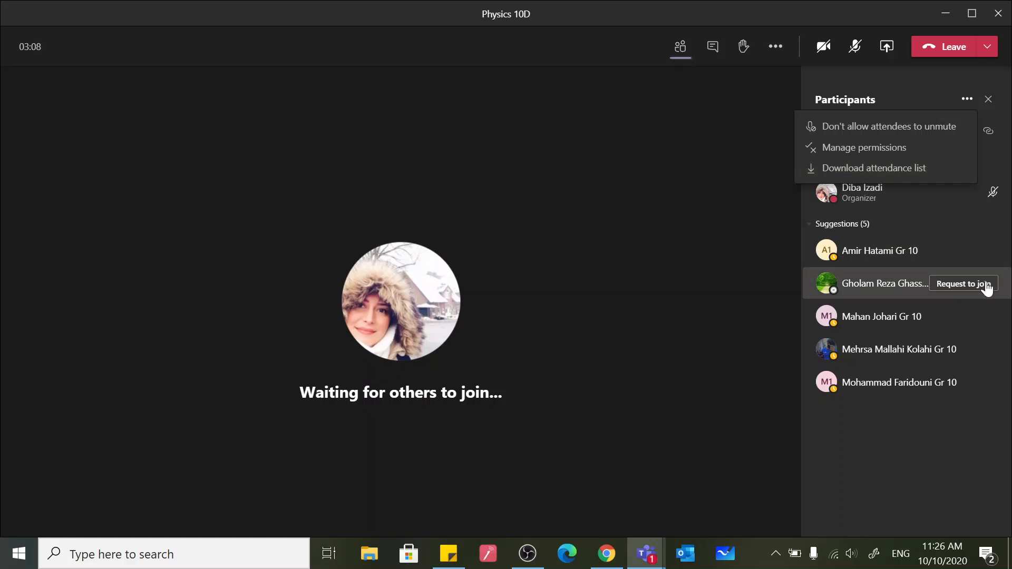
click(614, 34)
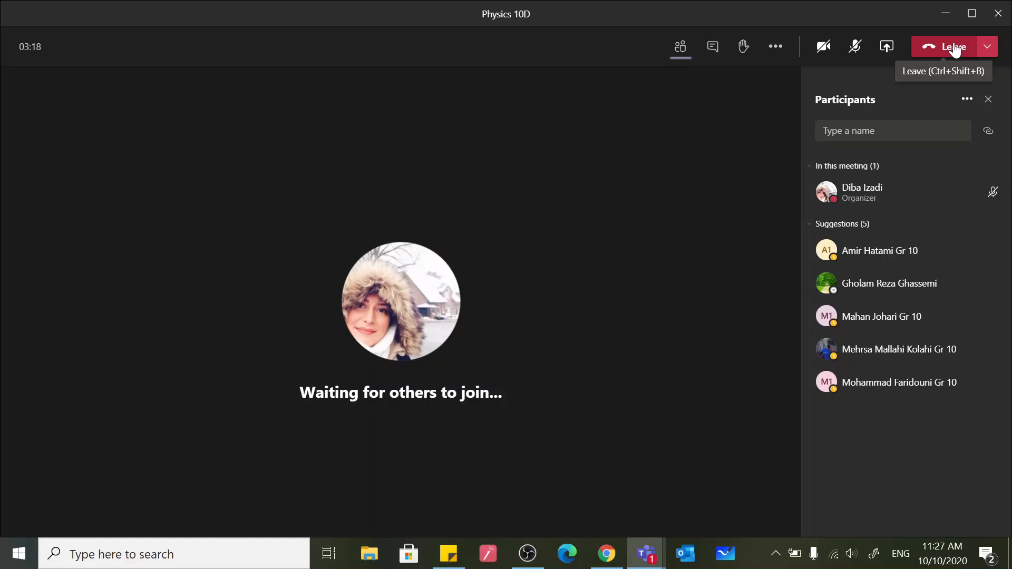
End the Physics 10D meeting for everyone
click(987, 49)
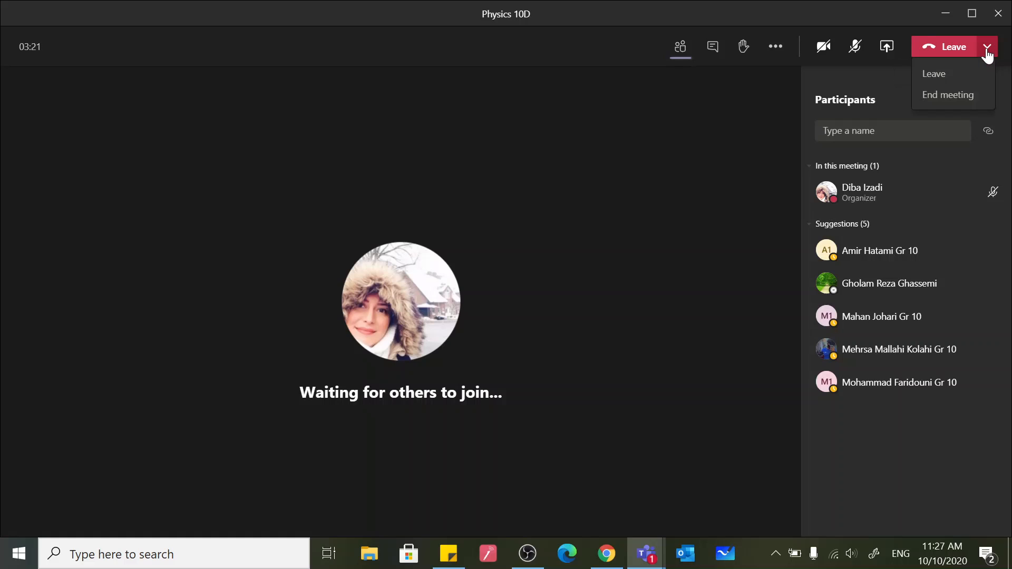
click(955, 97)
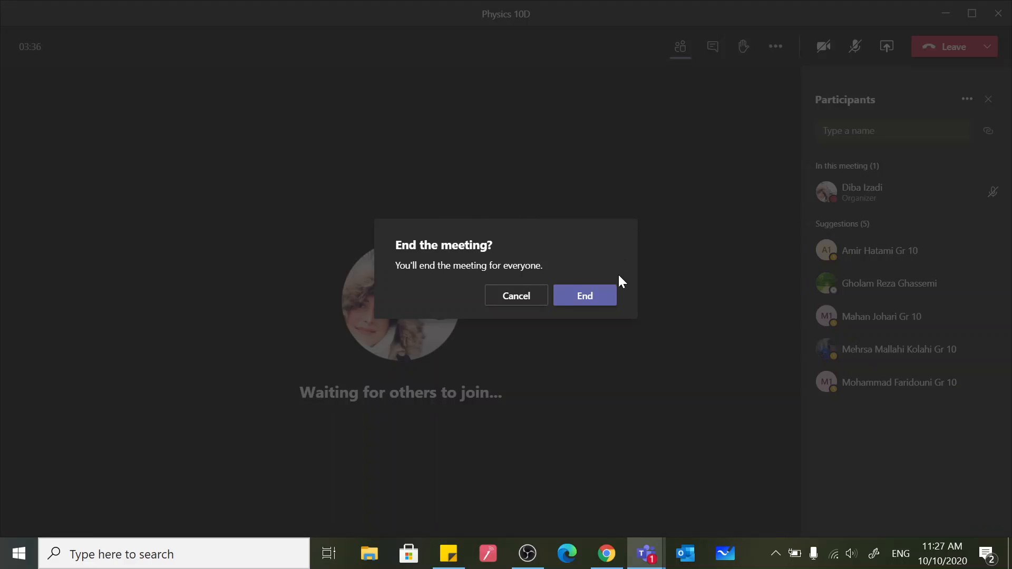